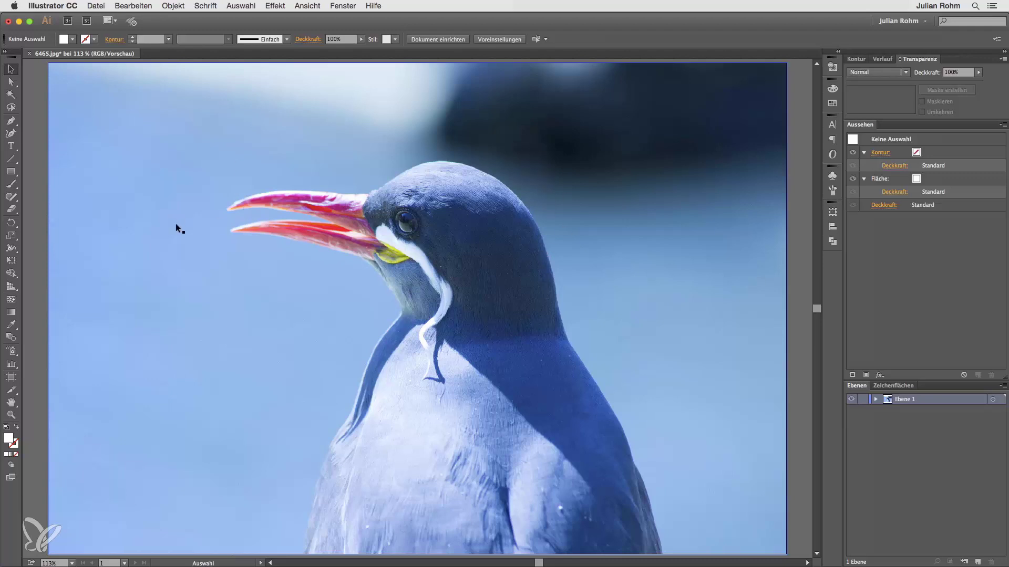
Select the embedded bird photo 6465.jpg on Ebene 1 with the Selection tool.
click(252, 288)
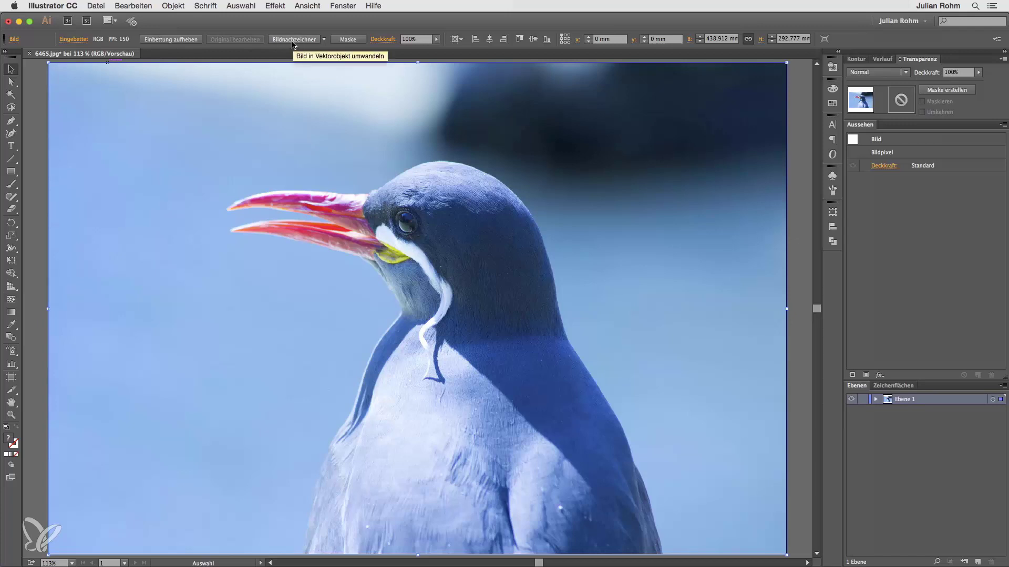
Check the Control bar's trace preset list without choosing one, keeping the default black-and-white trace.
click(324, 41)
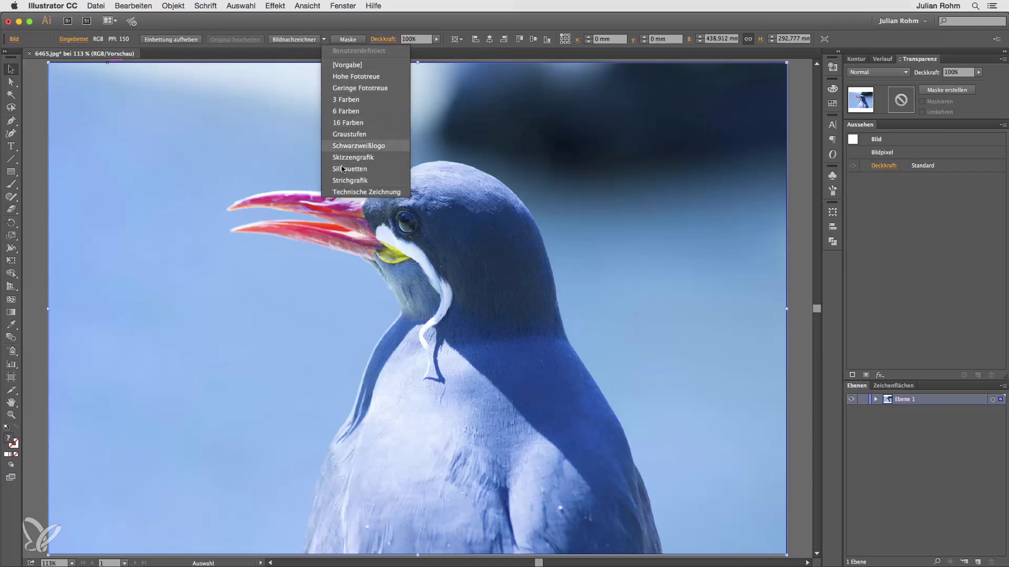
click(310, 26)
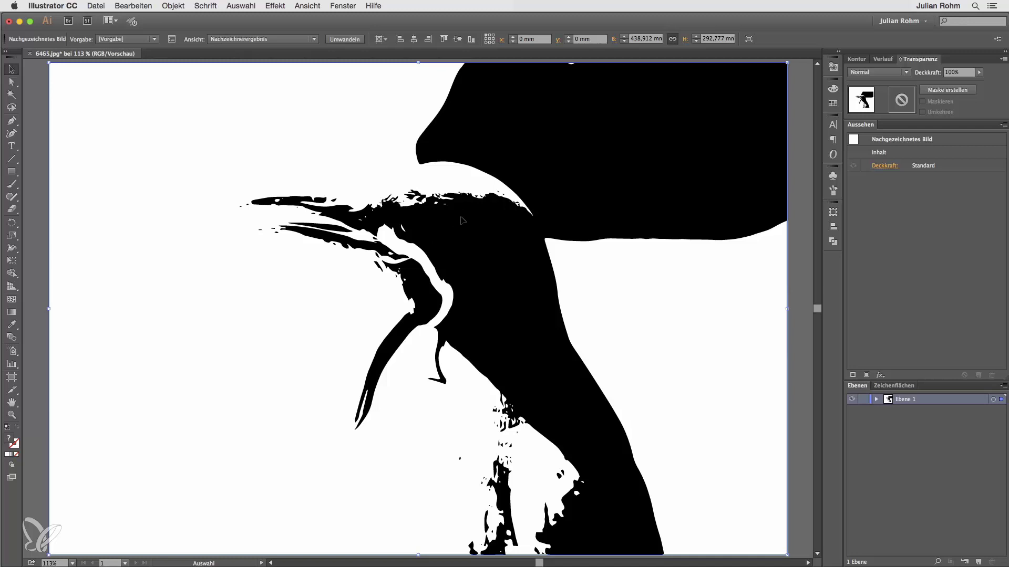
Retrace the bird in full colour with the Hohe Fototreue preset in the Bildnachzeichner panel.
click(174, 42)
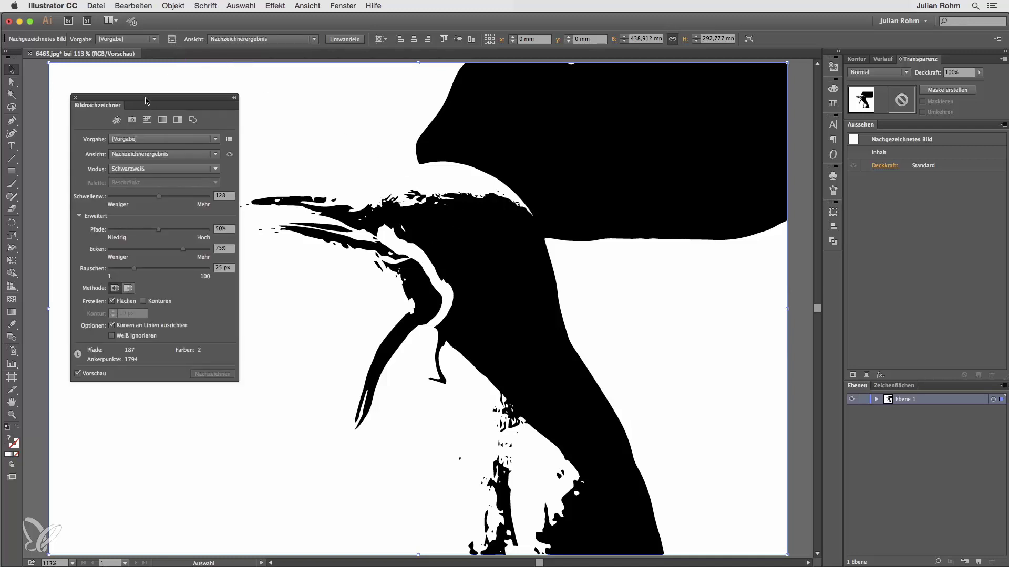
drag(146, 100, 152, 112)
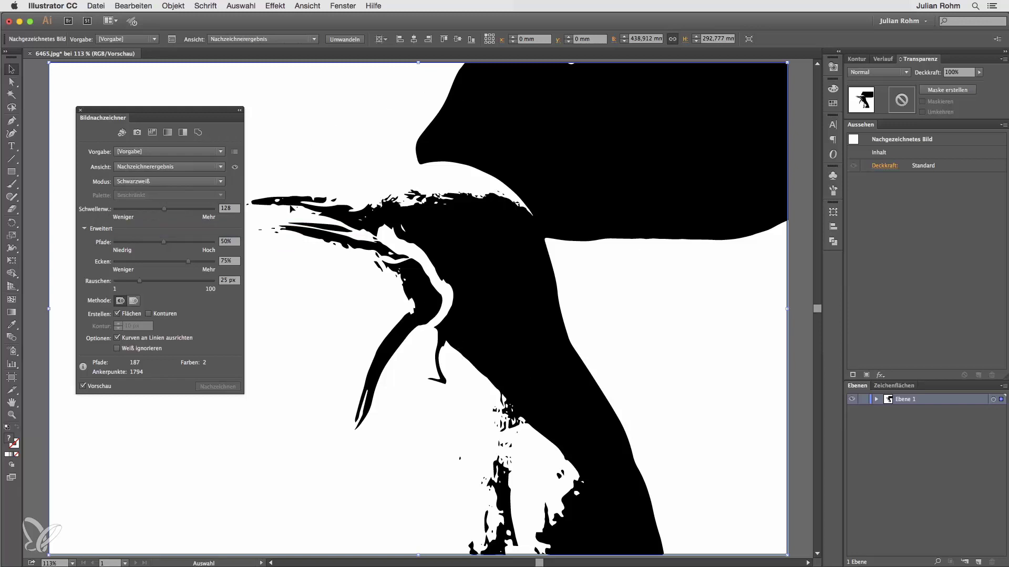
click(213, 151)
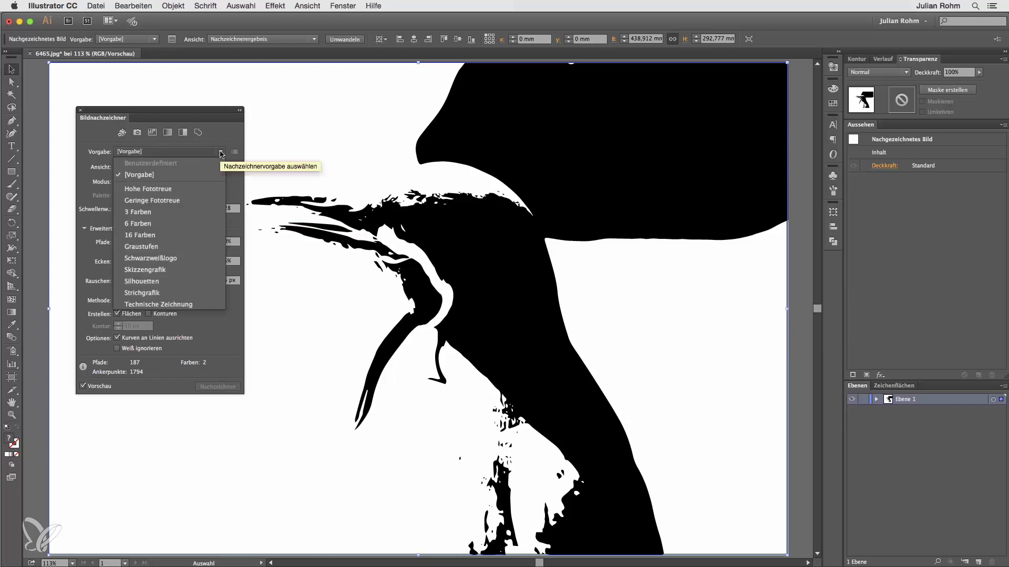
click(137, 189)
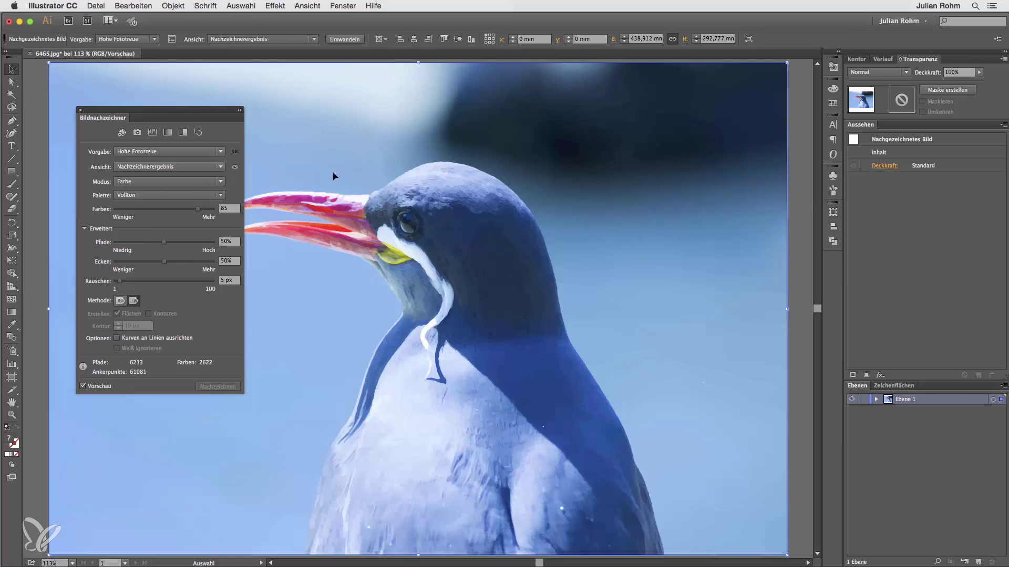
drag(336, 161, 463, 261)
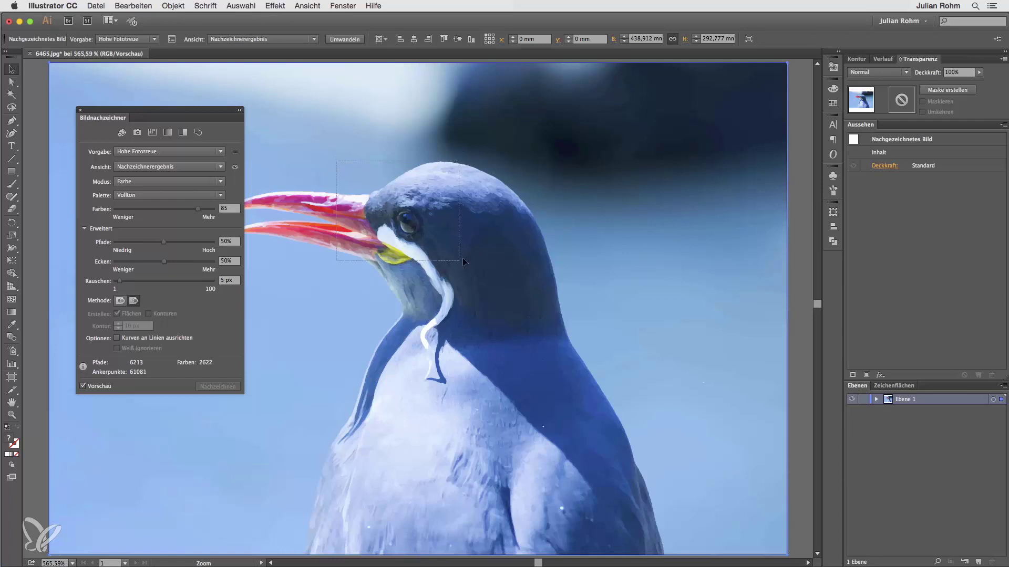
drag(619, 168, 471, 233)
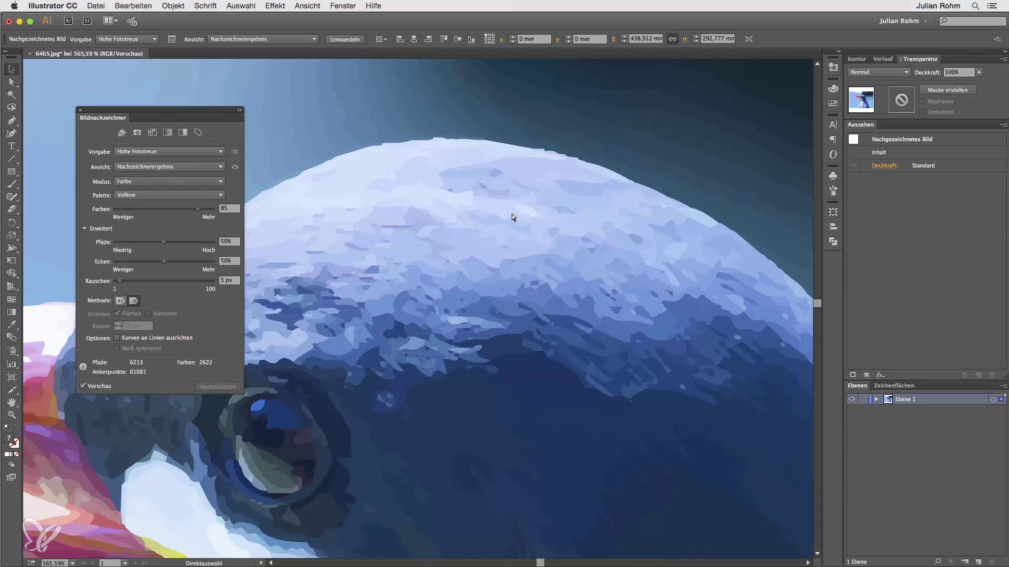
key(super+1)
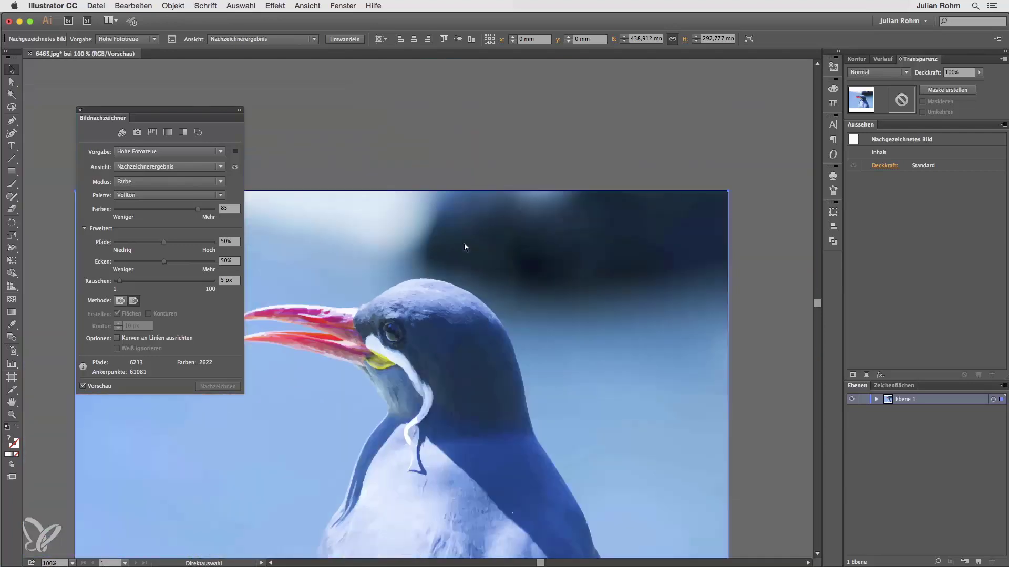
drag(438, 321, 454, 223)
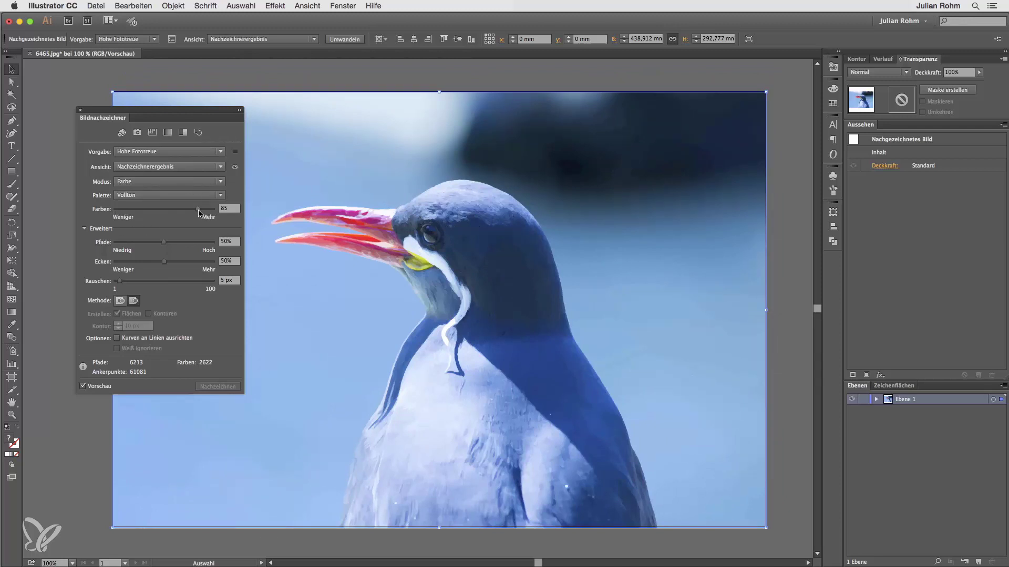
Disable Vorschau and set Farben 100, Pfade 70%, Ecken 76% and Rauschen 31 px.
click(83, 387)
drag(197, 209, 217, 221)
mouse_move(213, 209)
mouse_down()
mouse_move(128, 220)
mouse_move(226, 218)
mouse_up()
drag(165, 242, 192, 247)
drag(194, 248, 203, 248)
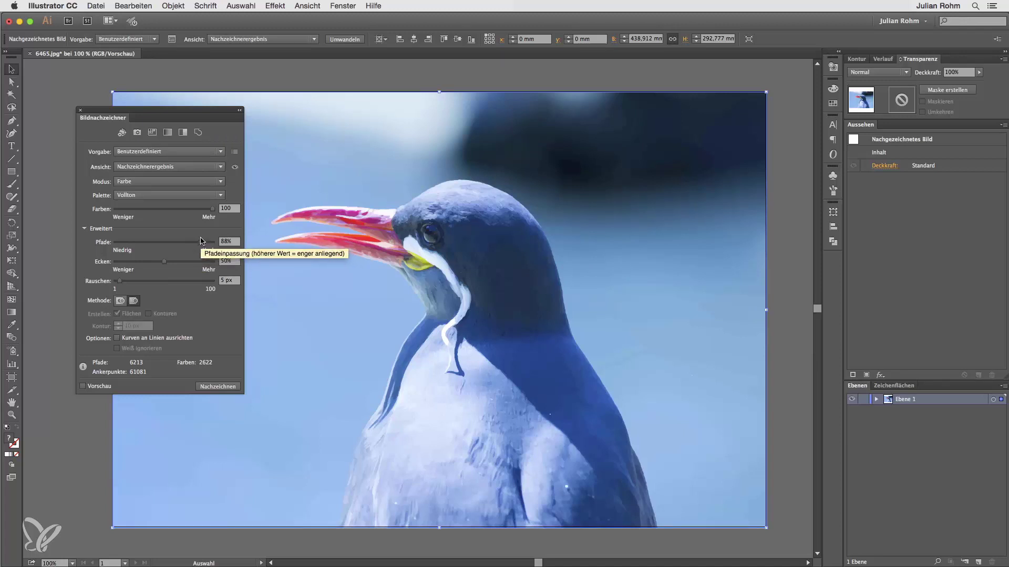
mouse_move(204, 244)
mouse_down()
mouse_move(161, 249)
mouse_move(179, 255)
mouse_up()
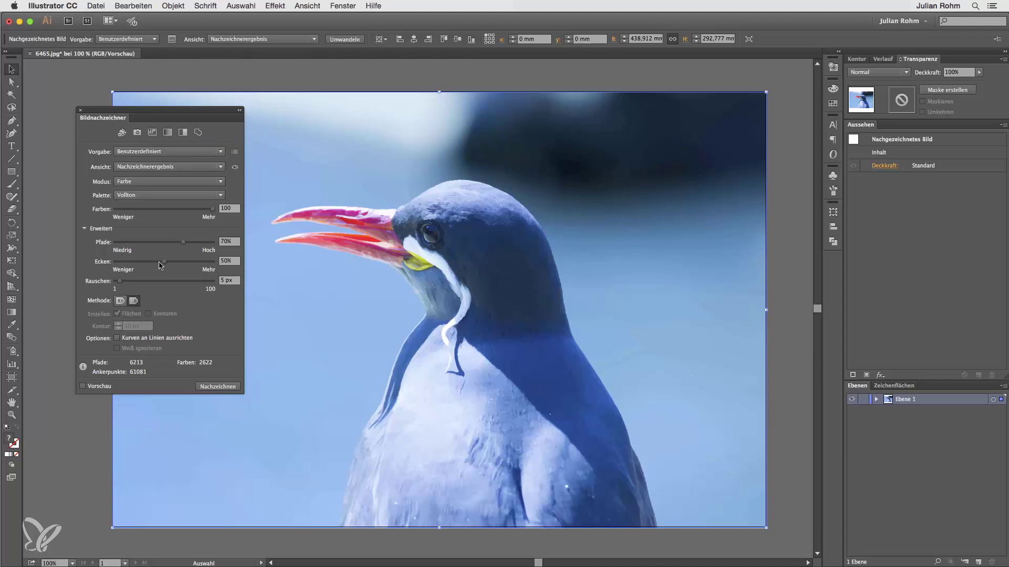
mouse_move(165, 263)
mouse_down()
mouse_move(130, 266)
mouse_move(228, 272)
mouse_up()
drag(213, 262, 111, 269)
drag(117, 265, 190, 274)
drag(119, 282, 146, 286)
Review the Modus (kept at Farbe) and Vorgabe lists unchanged while the custom trace previews.
click(196, 181)
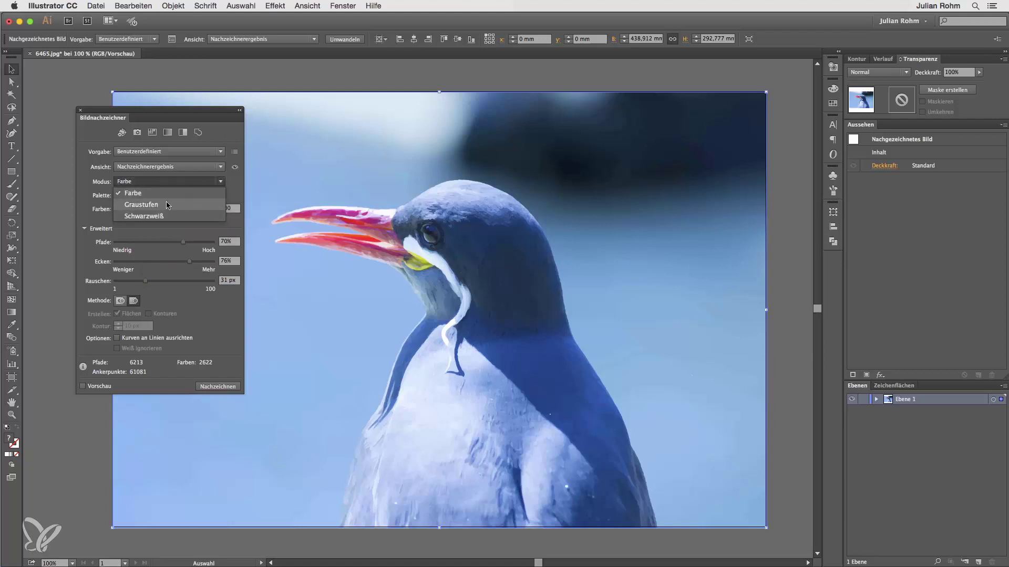
click(96, 192)
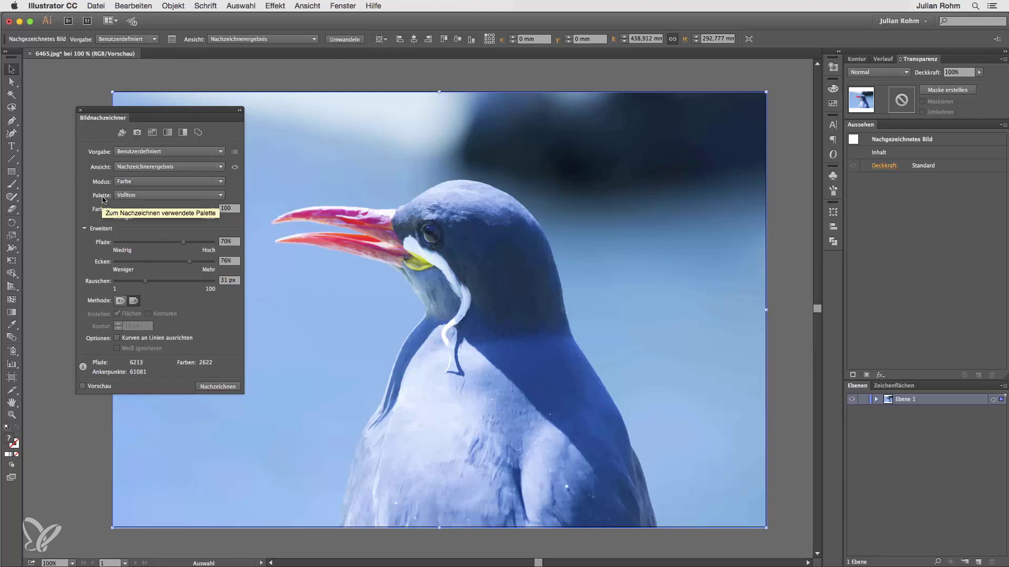
click(125, 154)
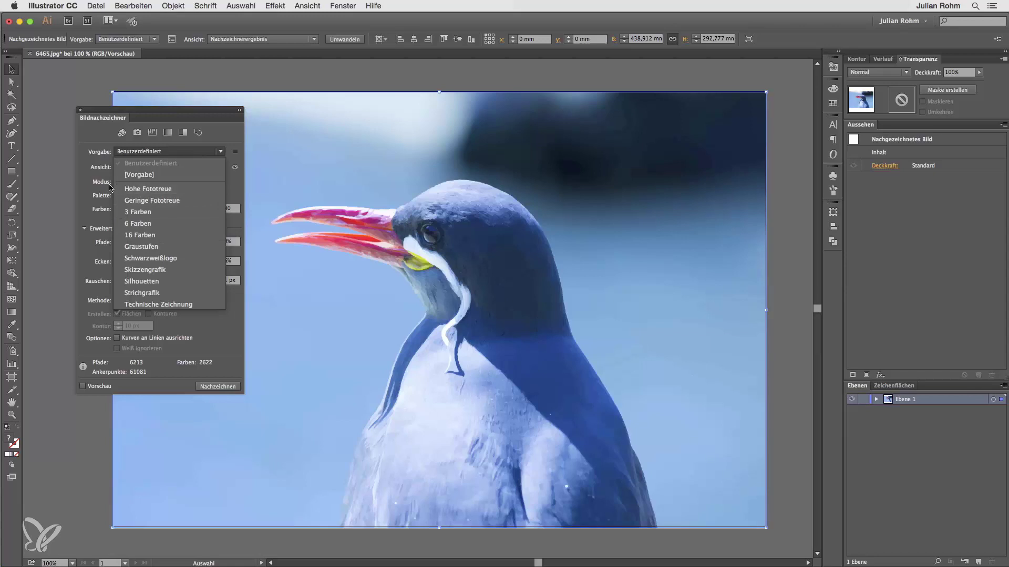
click(85, 188)
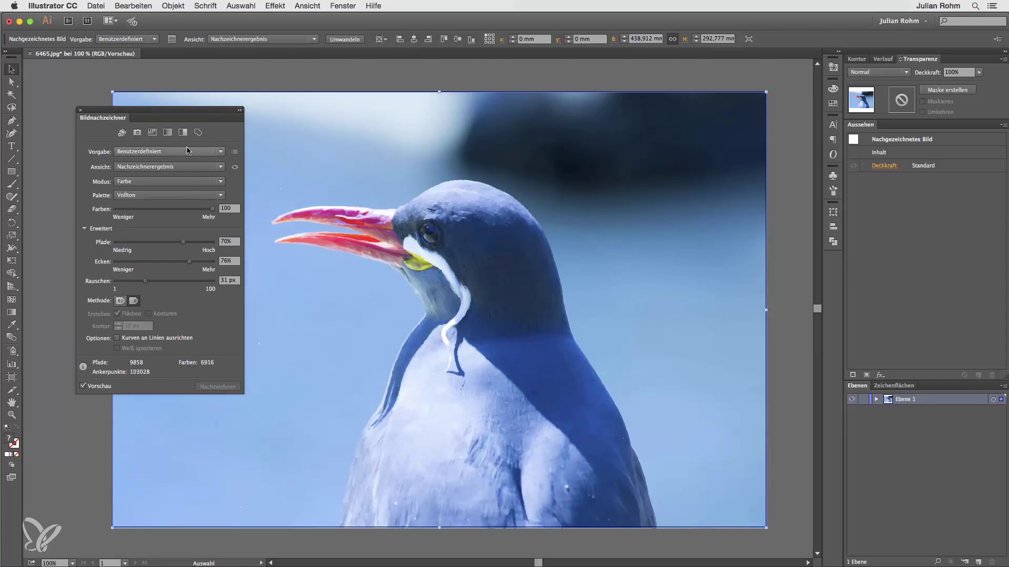
click(221, 153)
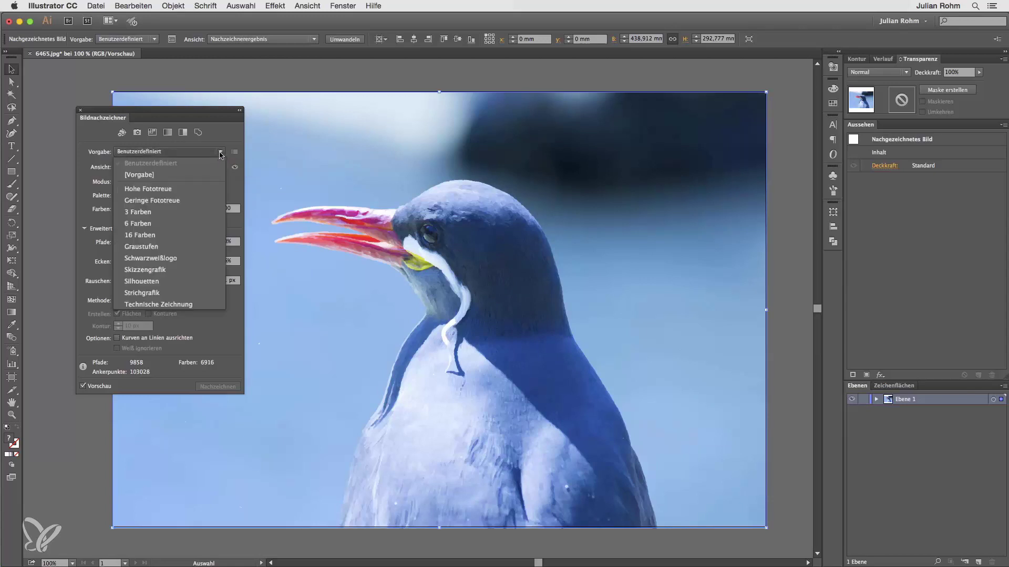
click(232, 153)
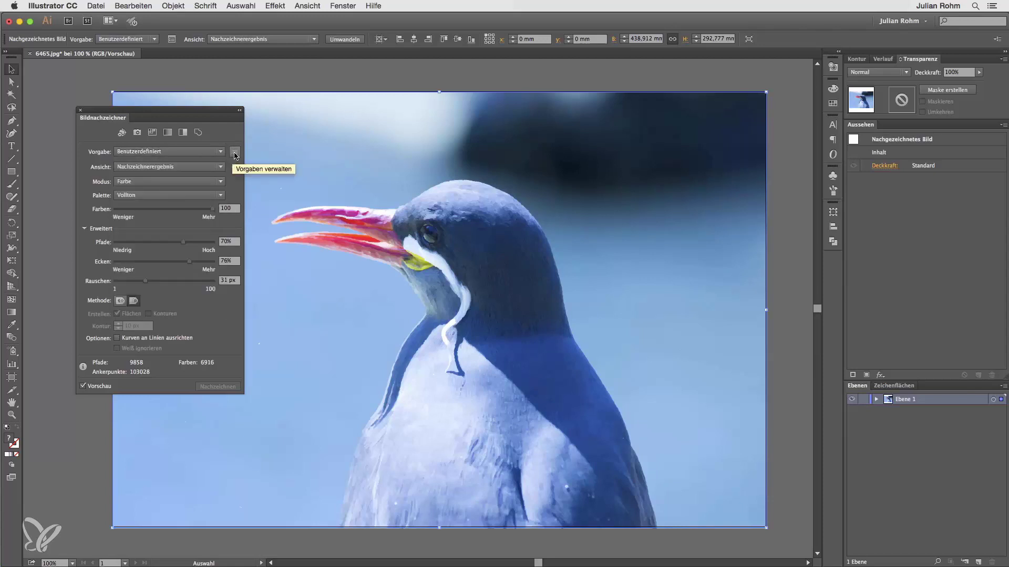
Save the settings through Vorgaben verwalten as new preset 'Hohe Fototreue eigene Einstellungen'.
click(235, 153)
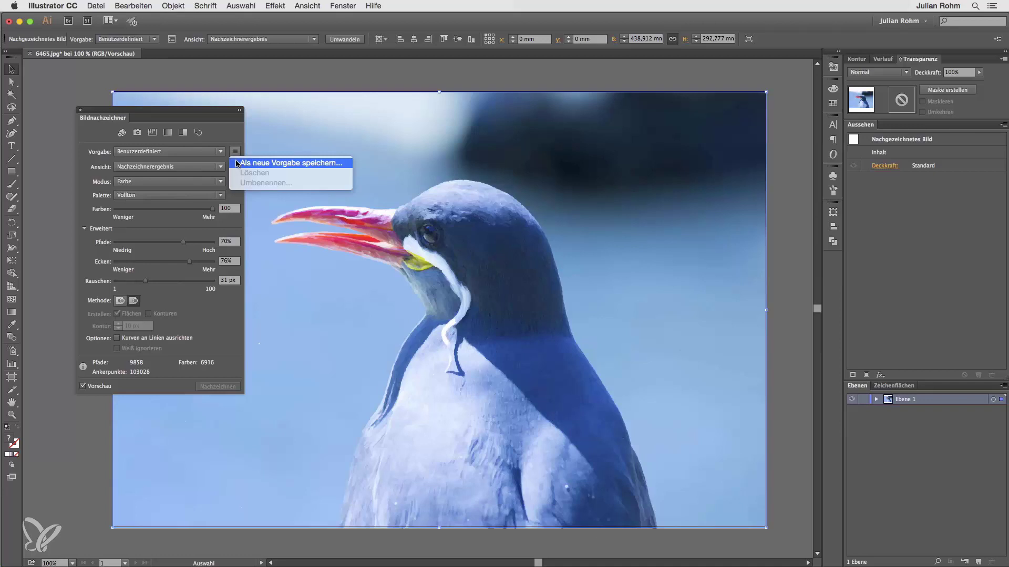
click(270, 167)
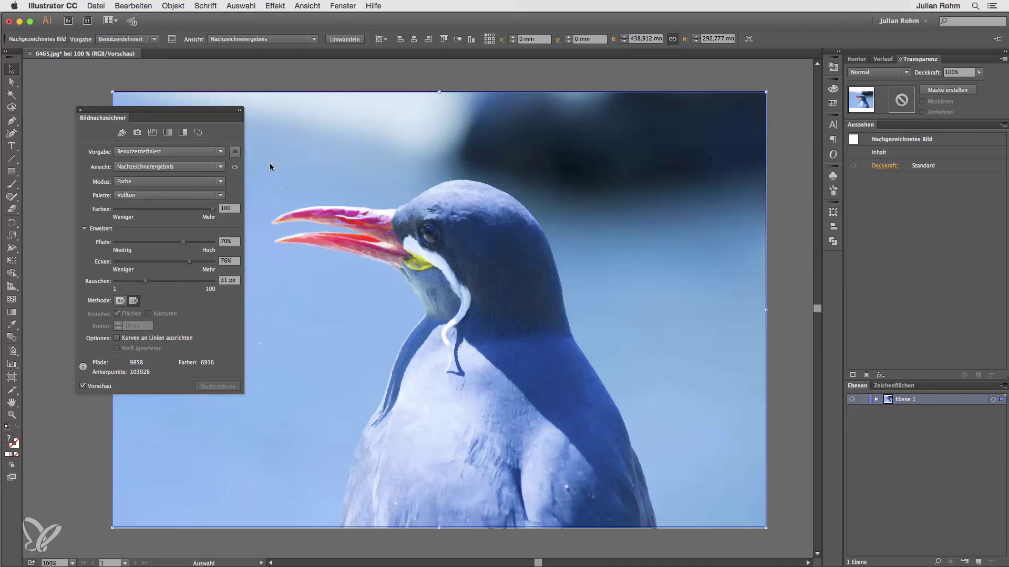
drag(339, 156, 320, 159)
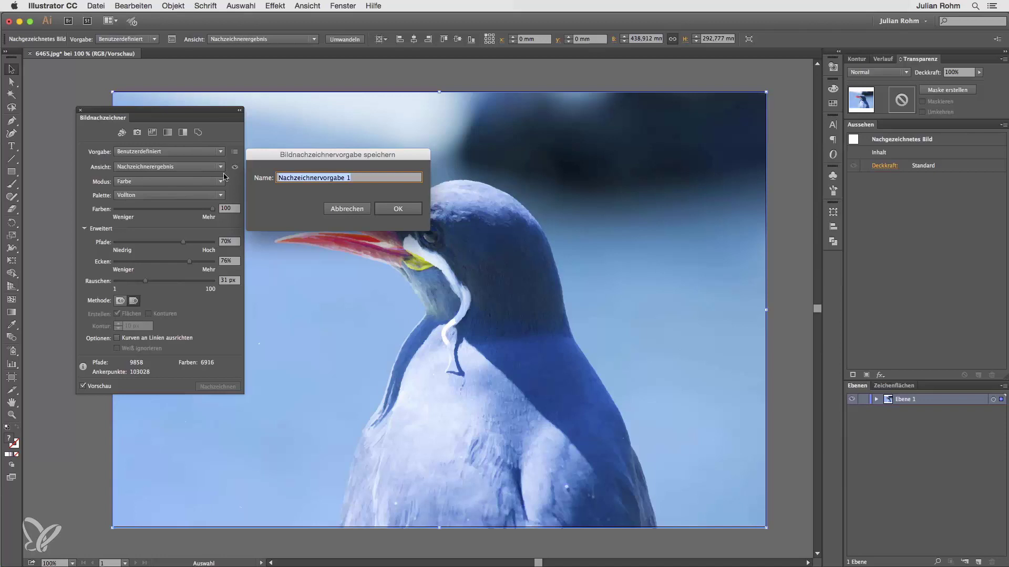
text(Hohe Fototre)
text(ue eigene Einstellungen)
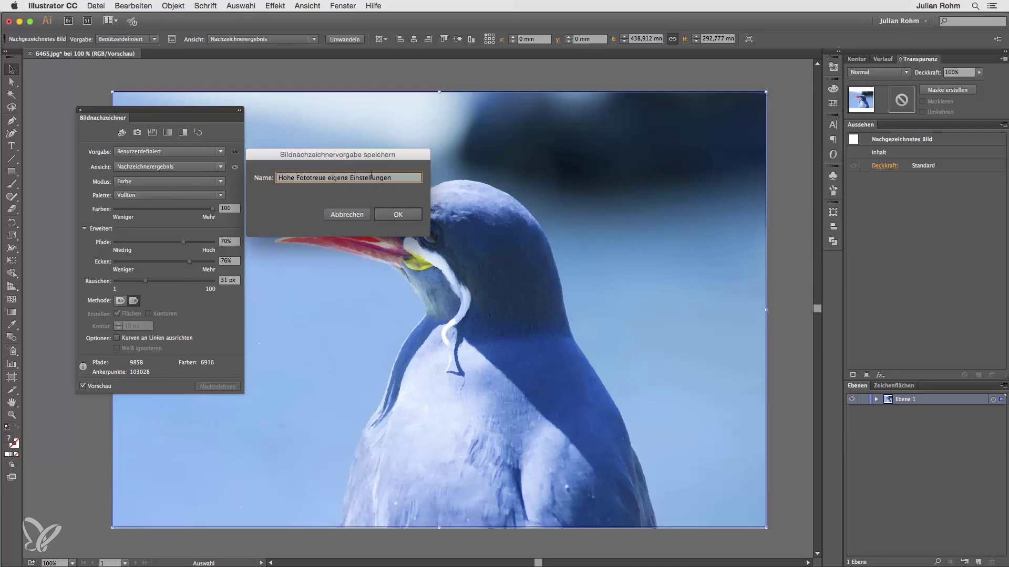
click(389, 216)
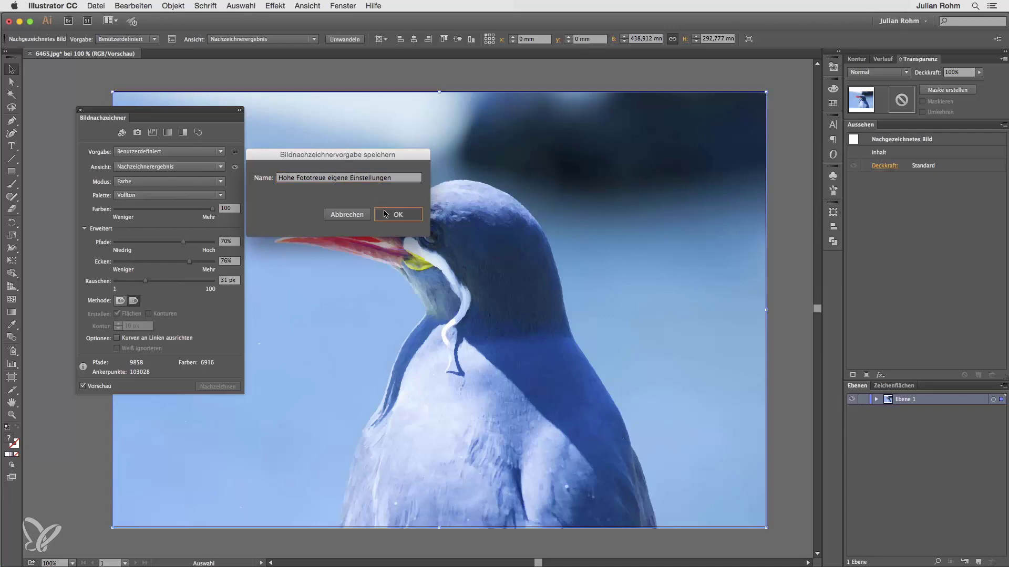
Apply the saved preset, stop the trace with Anhalten, disable Vorschau and close the panel.
click(167, 152)
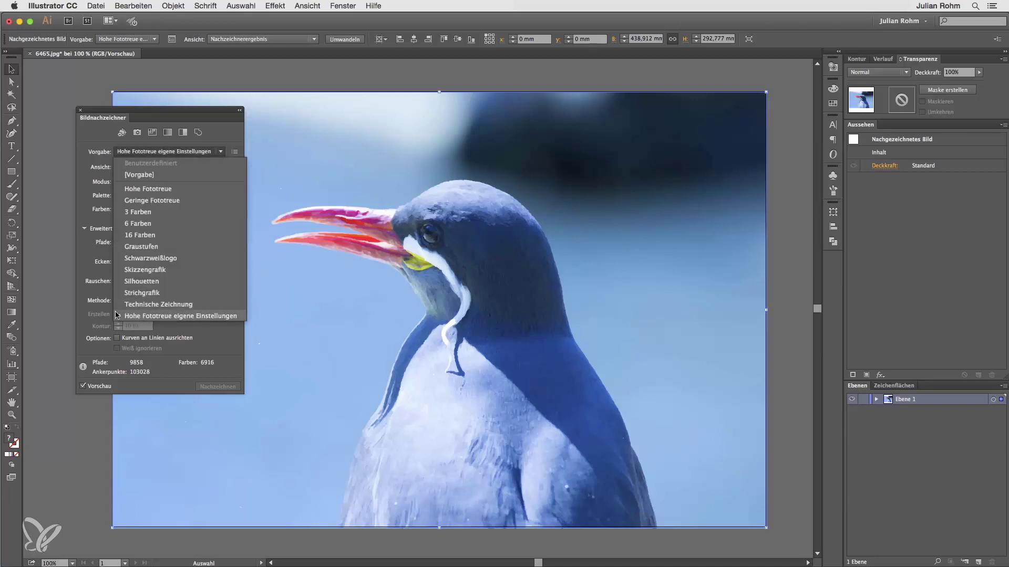
click(131, 317)
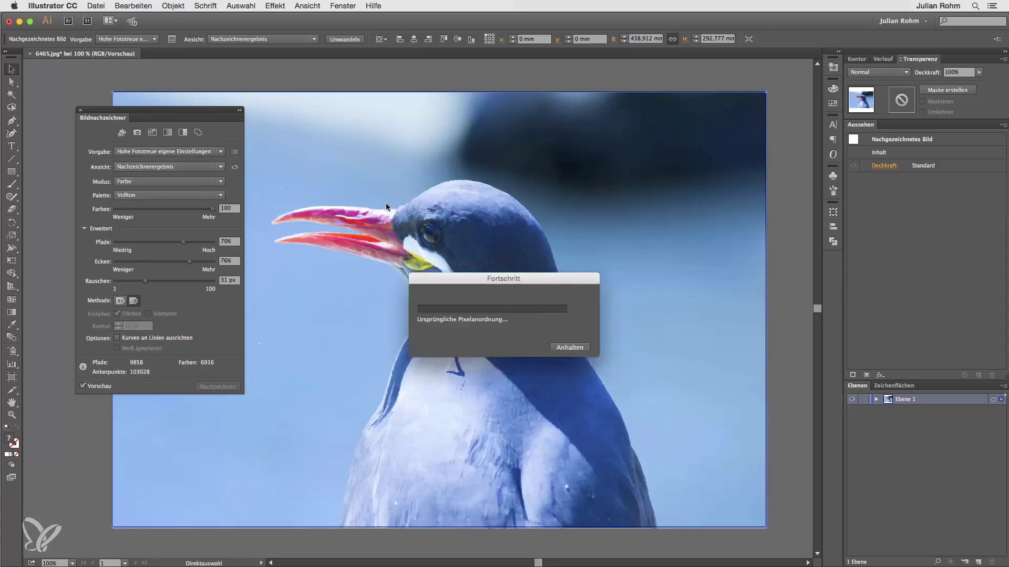
click(586, 351)
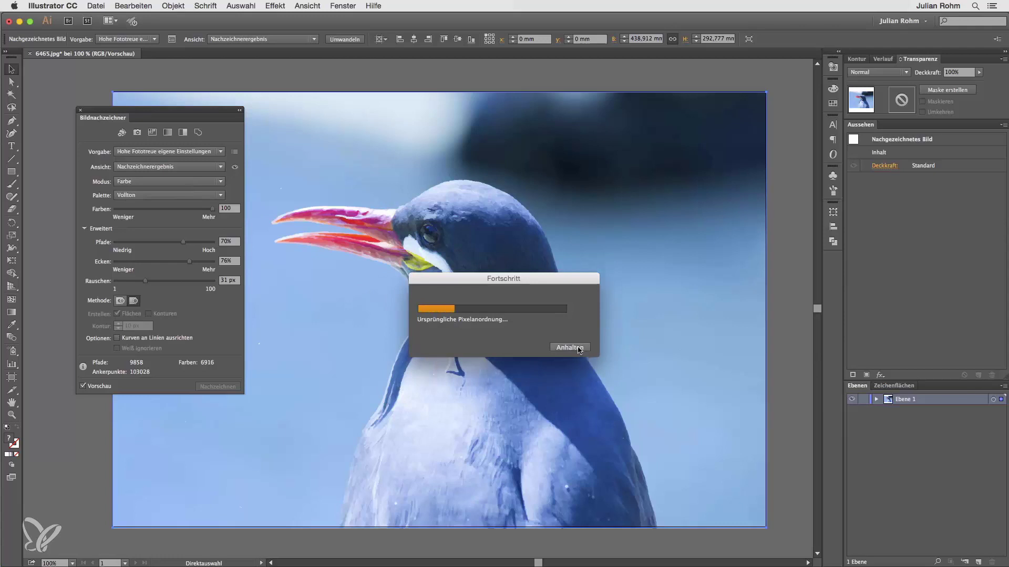
click(91, 387)
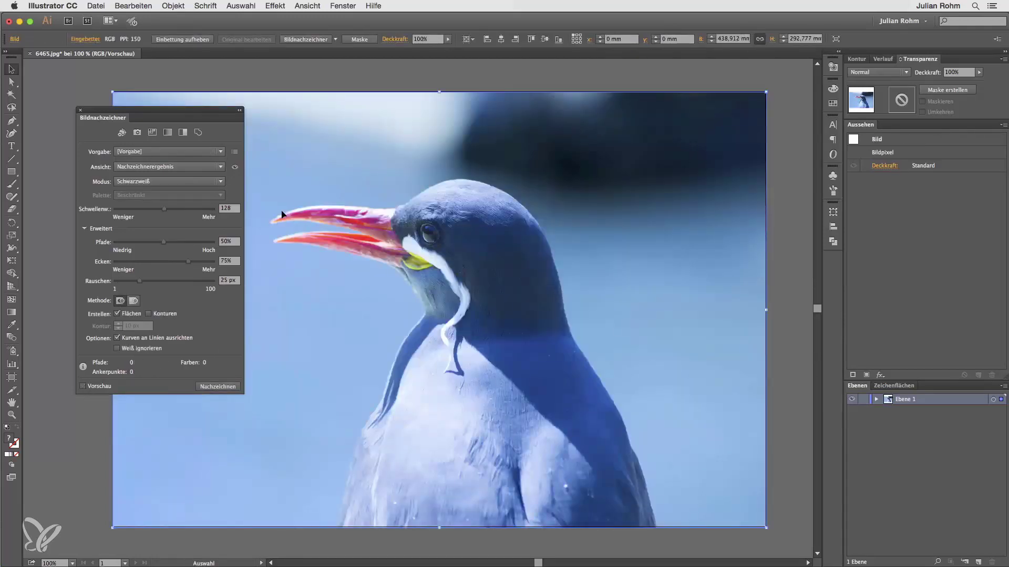
click(81, 111)
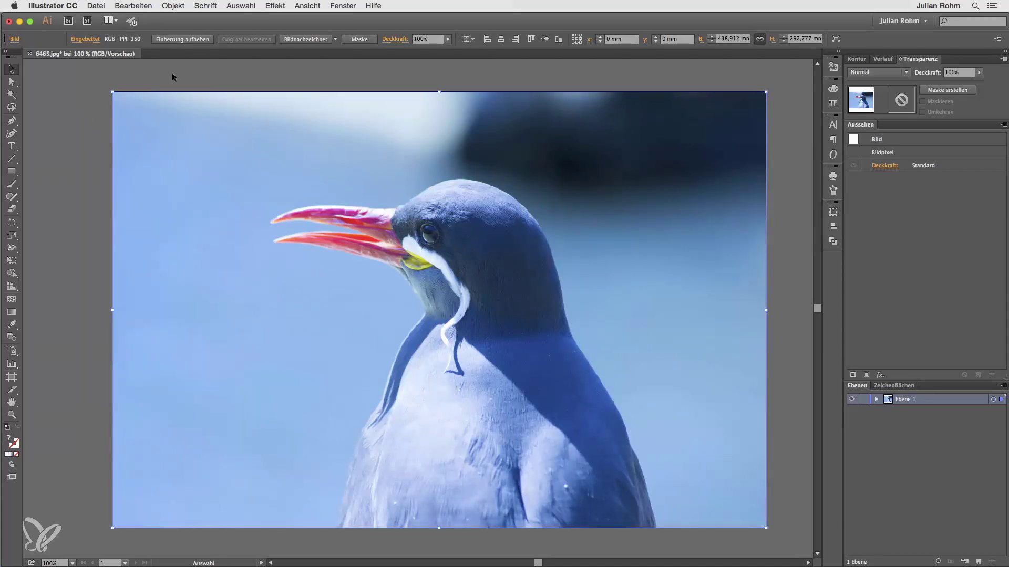
Reselect the bird photo and trace it with the 'Hohe Fototreue eigene Einstellungen' preset.
click(68, 139)
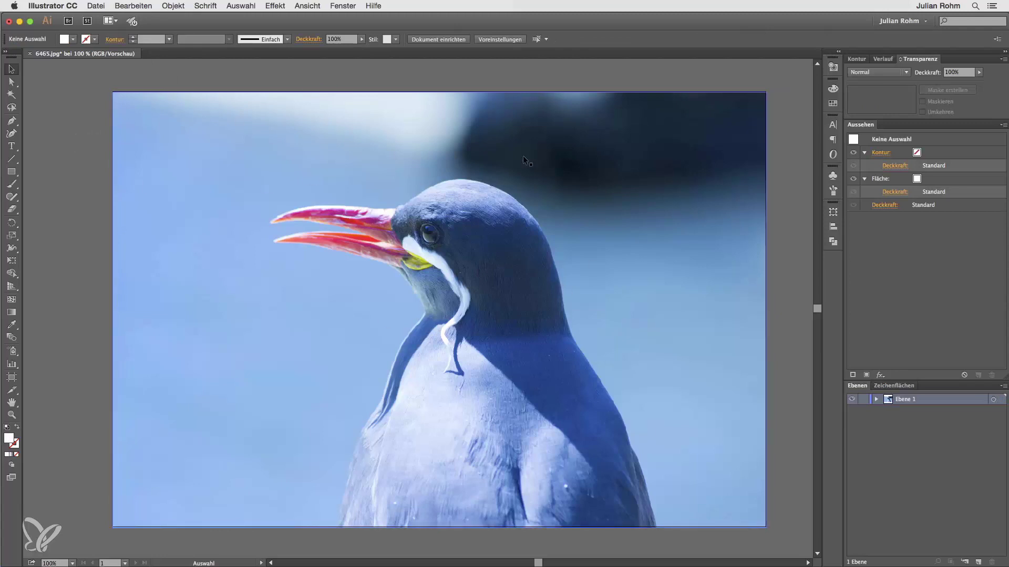
click(477, 264)
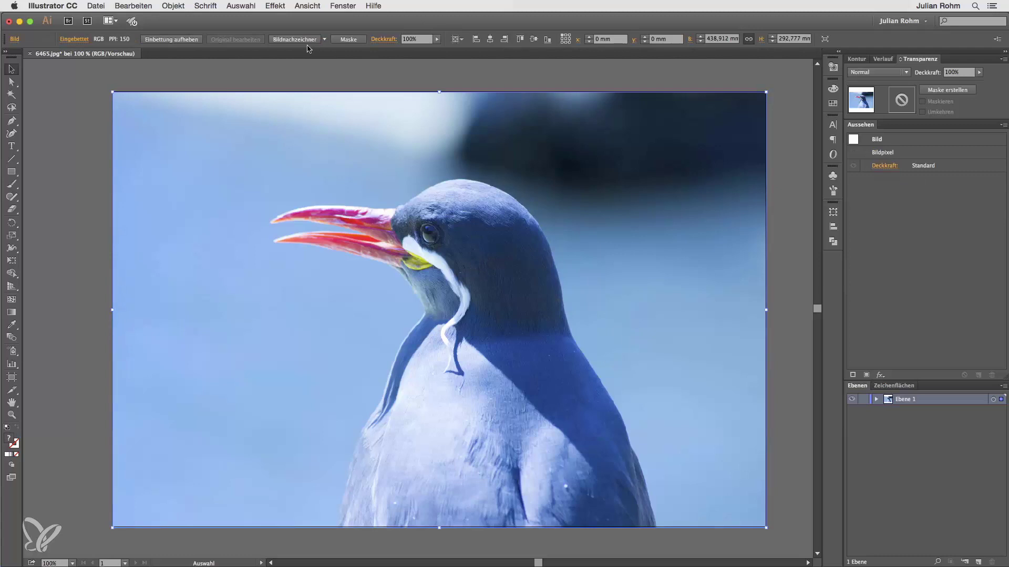
click(324, 39)
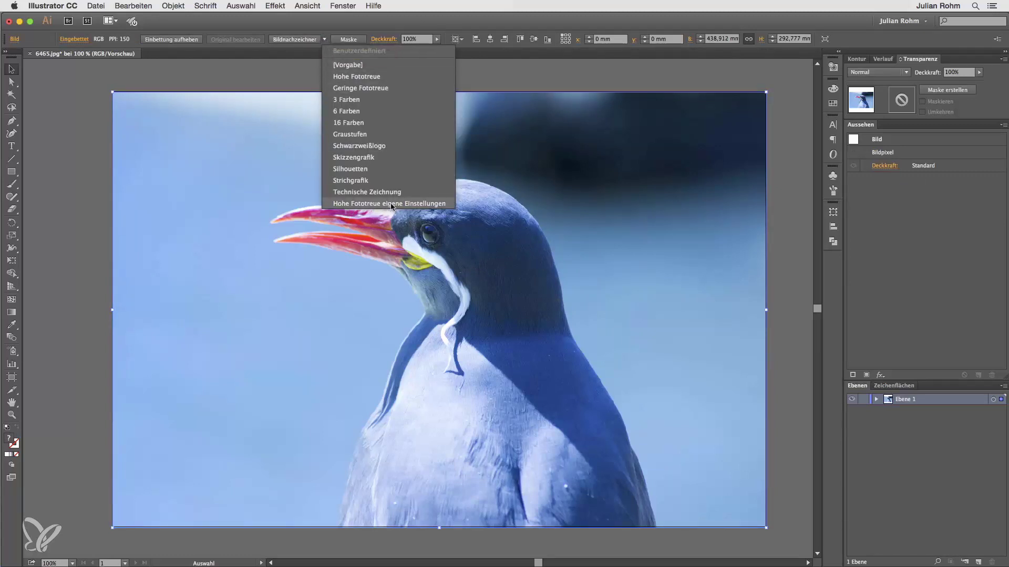
click(369, 204)
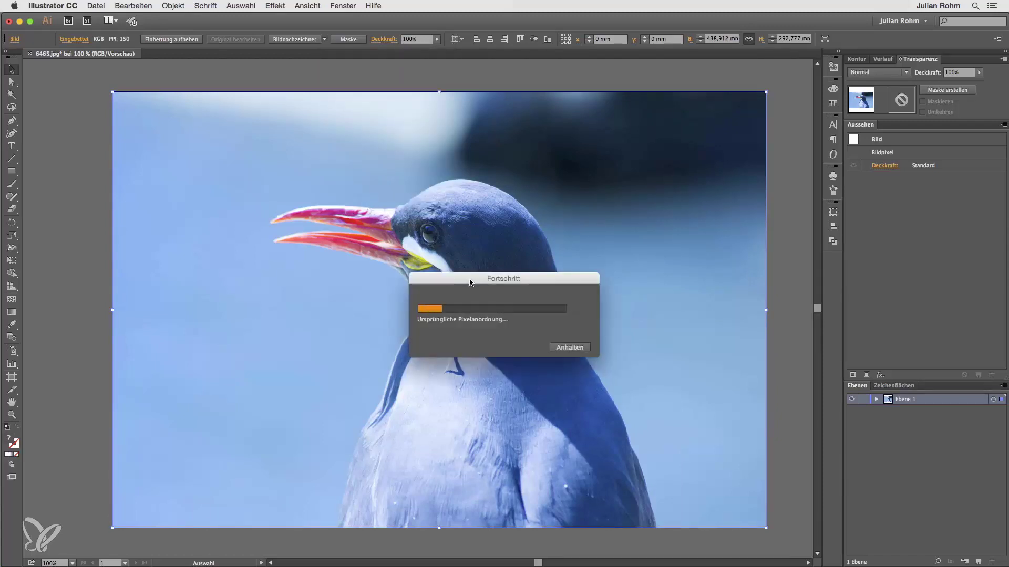
drag(470, 283, 533, 203)
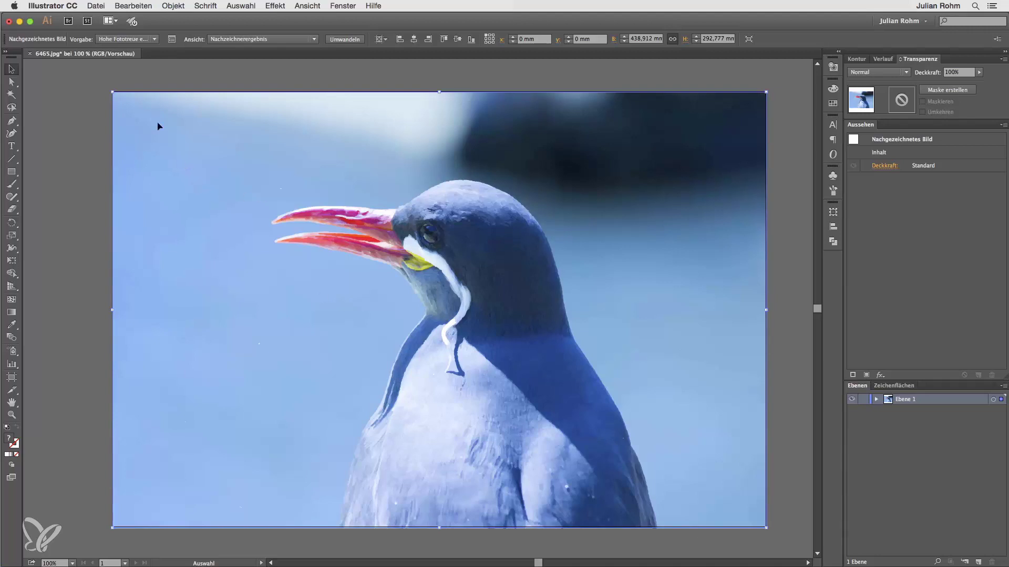
Expand the tracing via Objekt > Umwandeln with Objekt and Fläche checked.
click(177, 5)
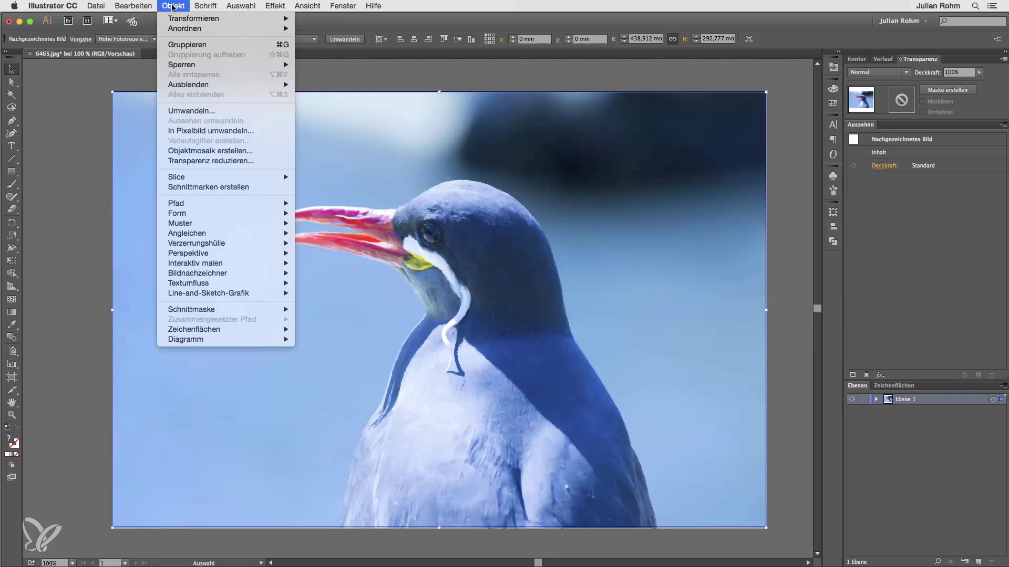
click(181, 111)
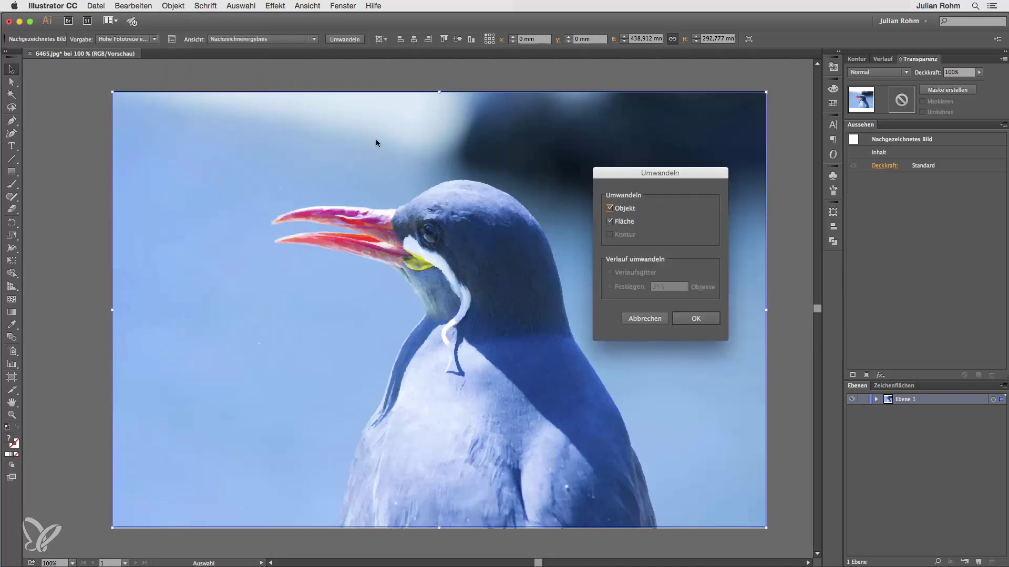
drag(631, 173, 279, 158)
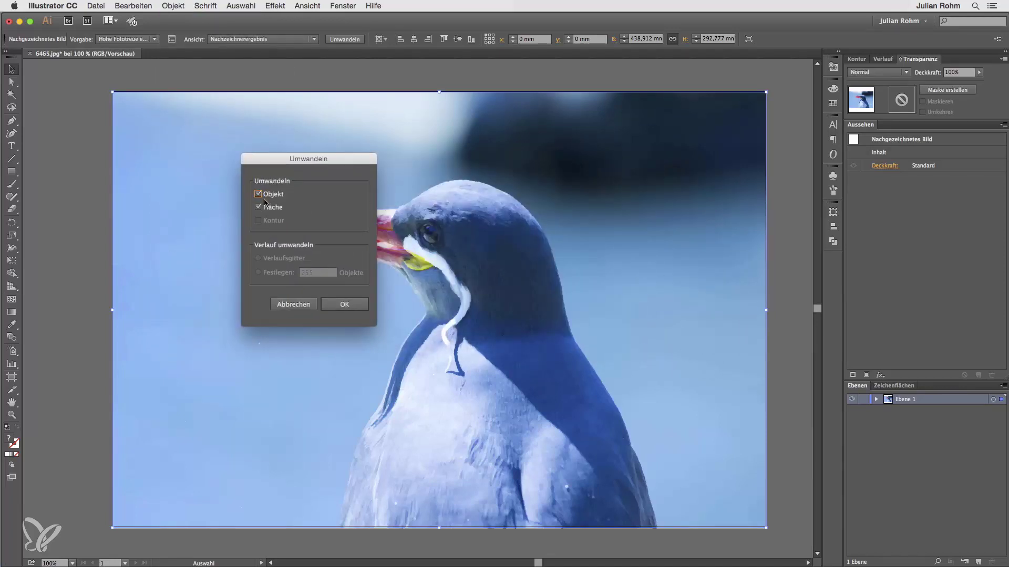
click(258, 194)
click(333, 306)
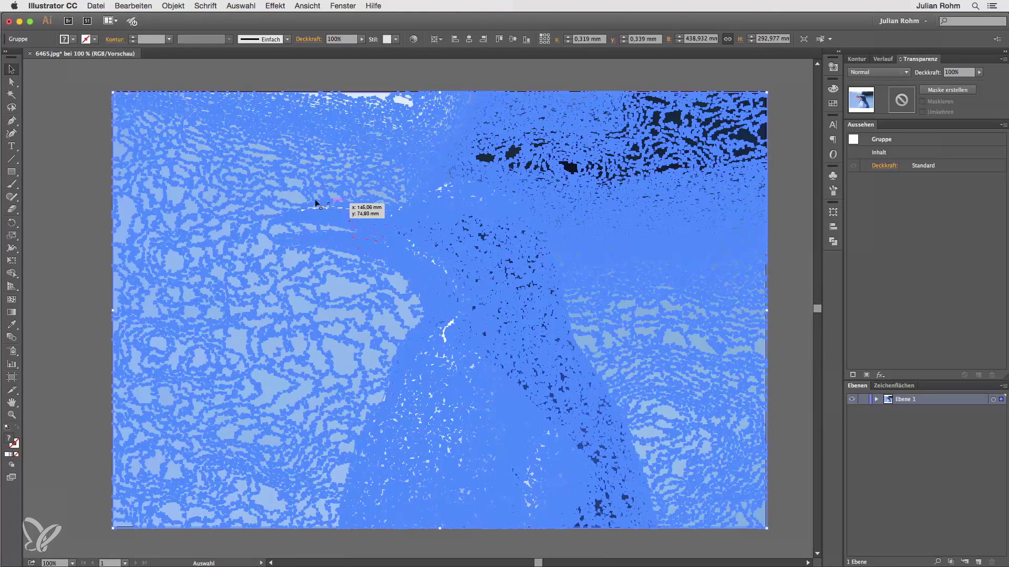
key(z)
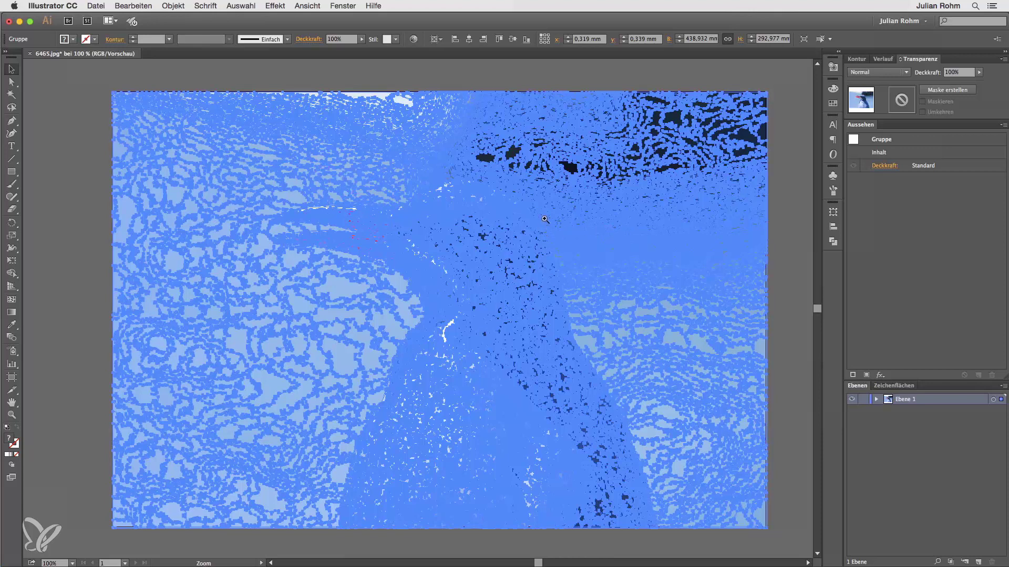
drag(533, 221, 602, 281)
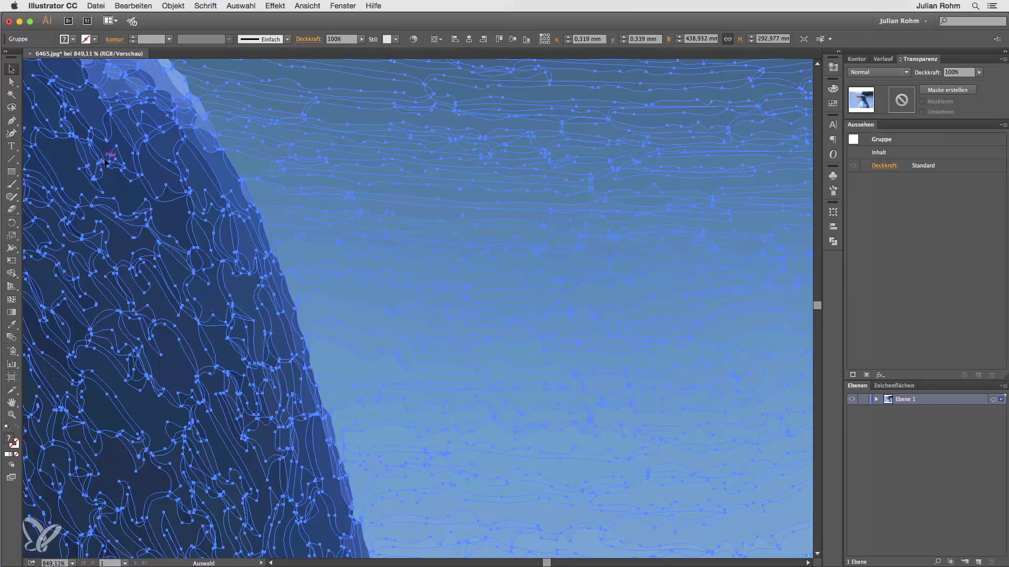
mouse_move(158, 162)
mouse_down()
mouse_move(219, 187)
mouse_move(384, 310)
mouse_up()
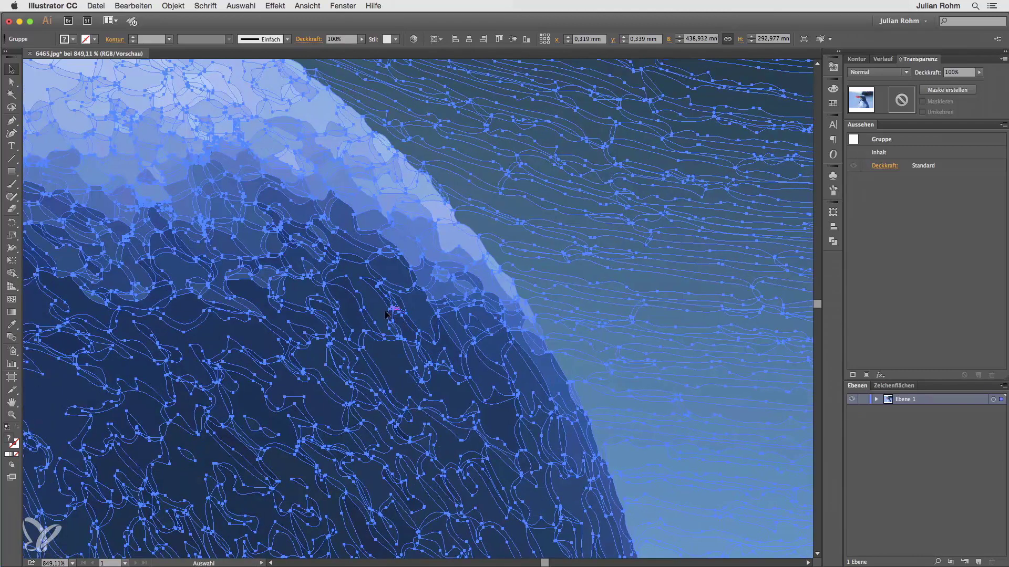
key(ctrl+minus)
key(ctrl+minus)
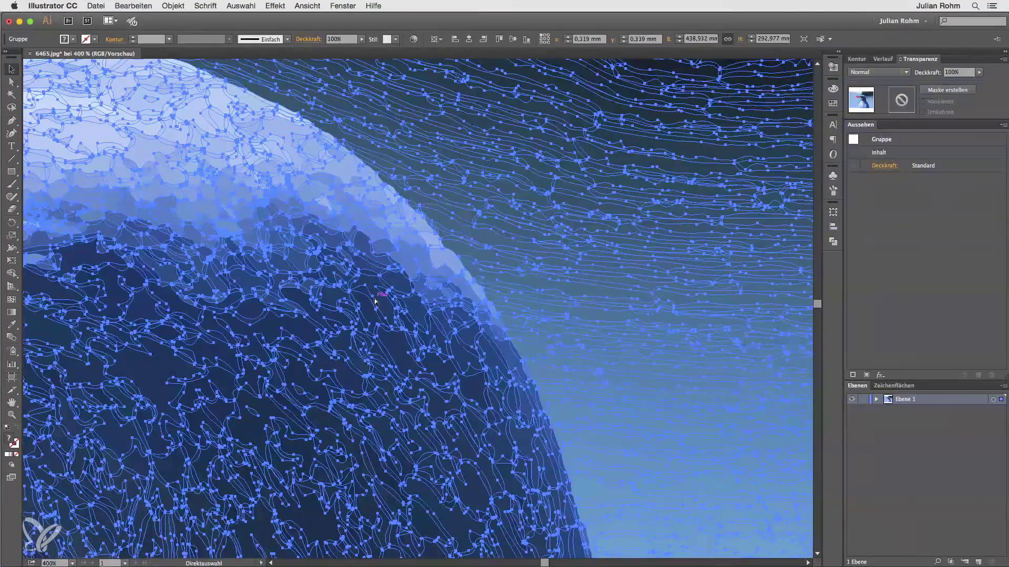
key(ctrl+minus)
key(ctrl+minus)
key(ctrl+minus)
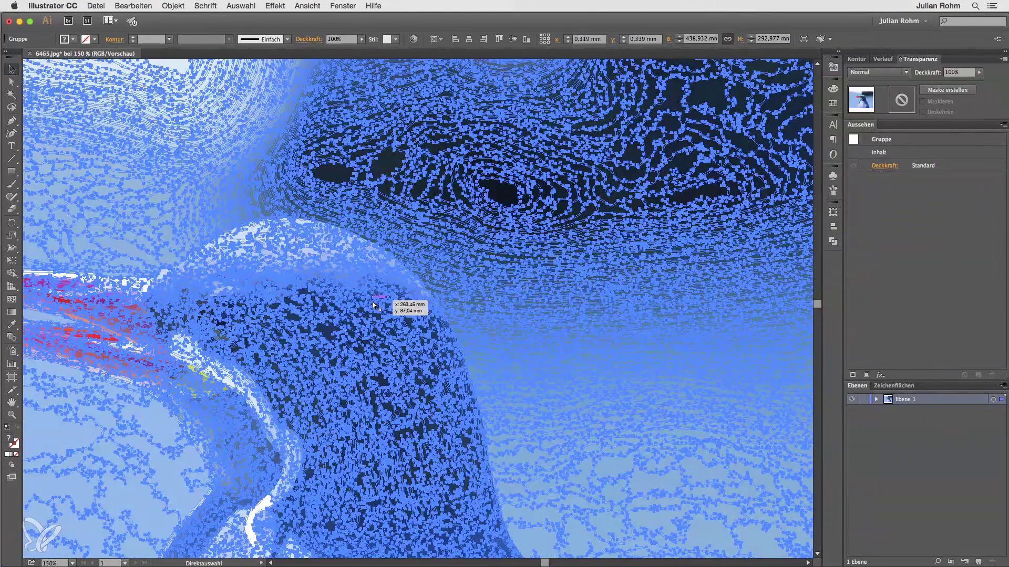
key(ctrl+minus)
key(ctrl+minus)
key(ctrl+minus)
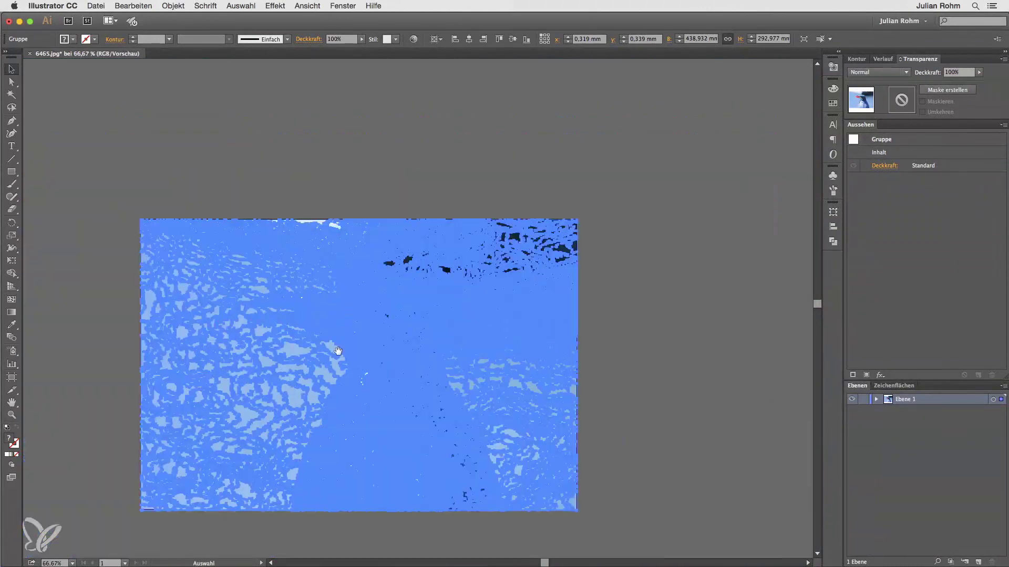
drag(358, 331, 396, 270)
key(ctrl+0)
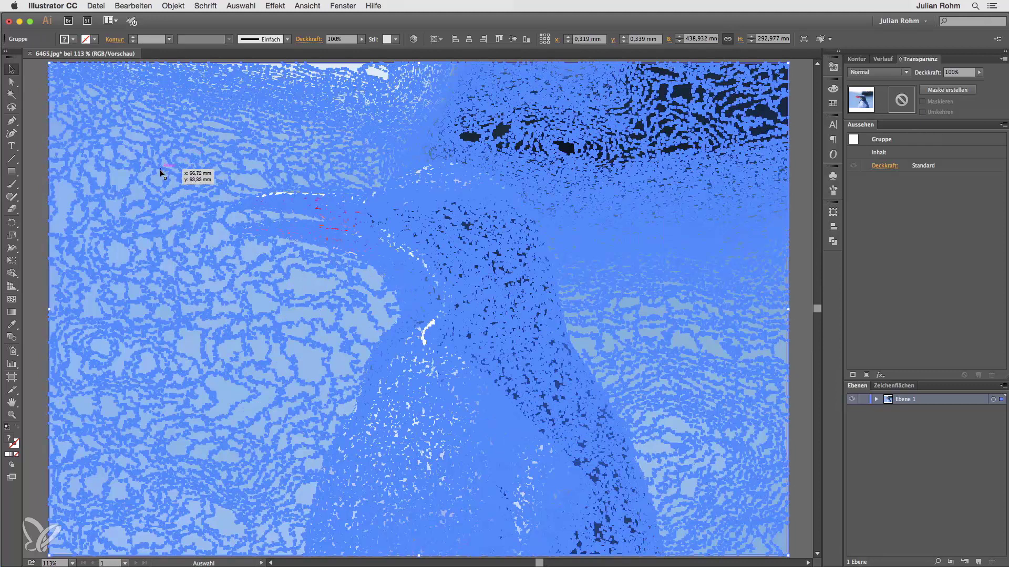
key(Delete)
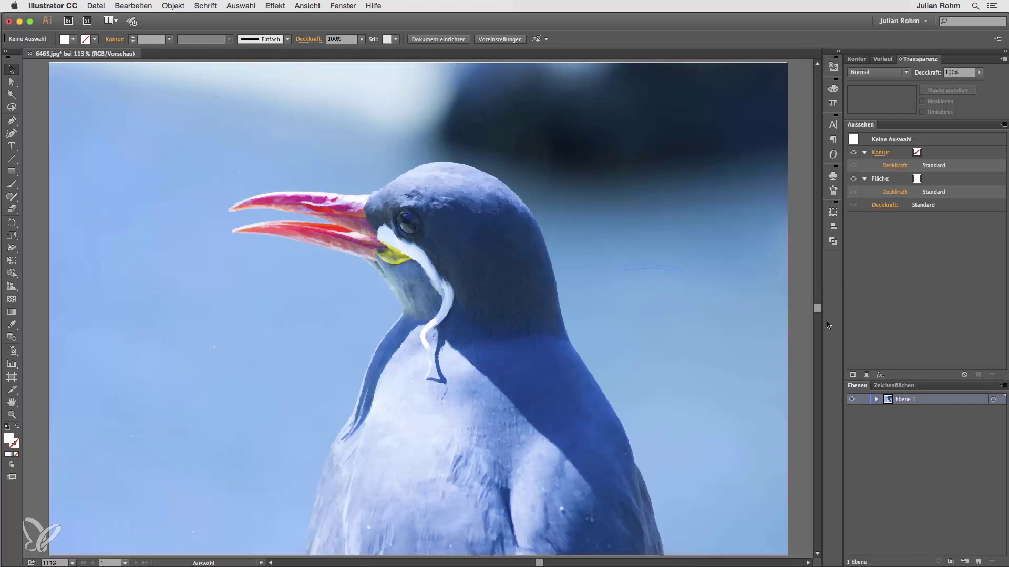
Inspect the traced group's nested paths in the Layers panel, collapse it, and show the fill swatch list.
click(876, 401)
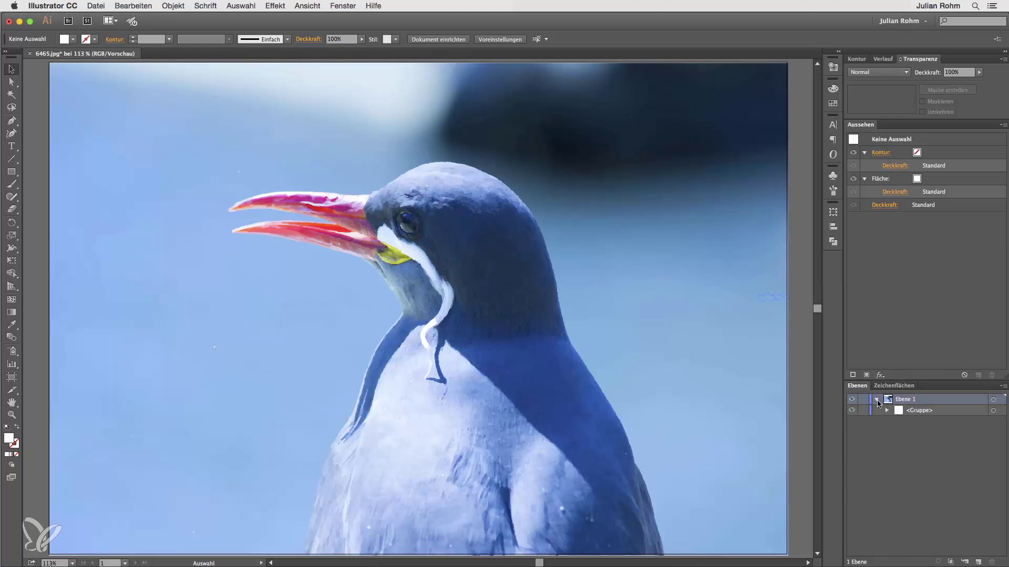
click(887, 410)
click(897, 422)
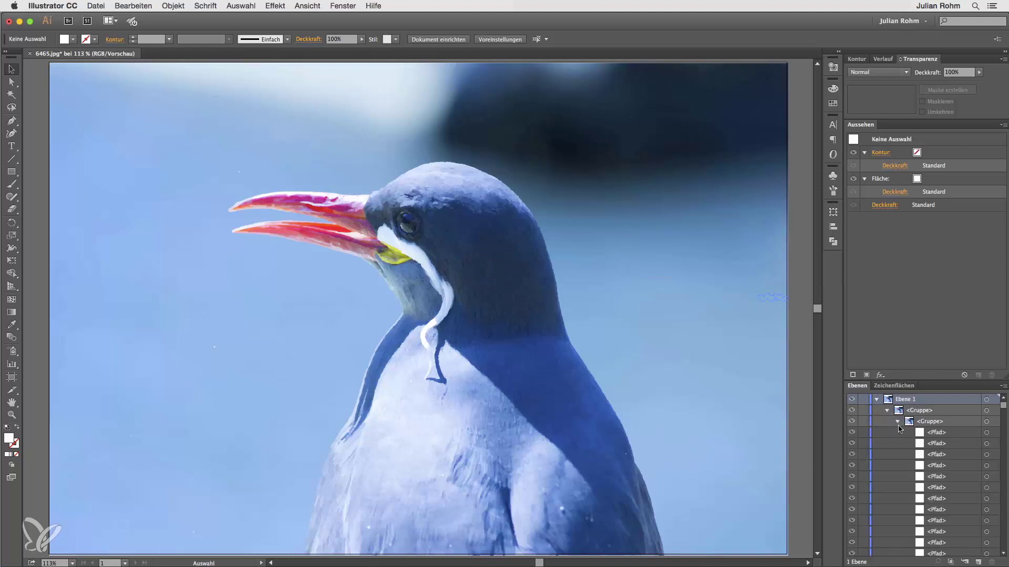
drag(1003, 410, 990, 388)
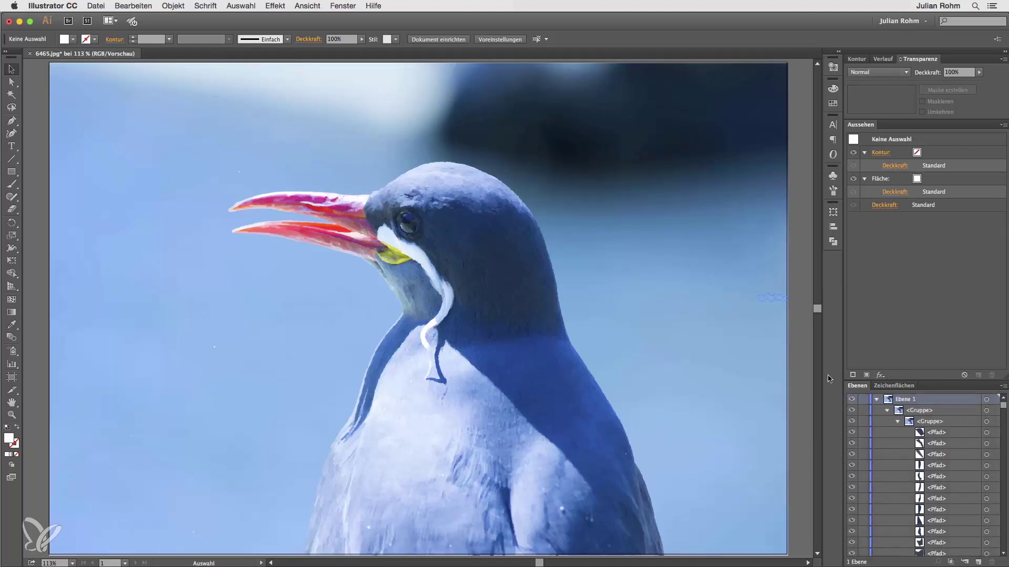
click(897, 422)
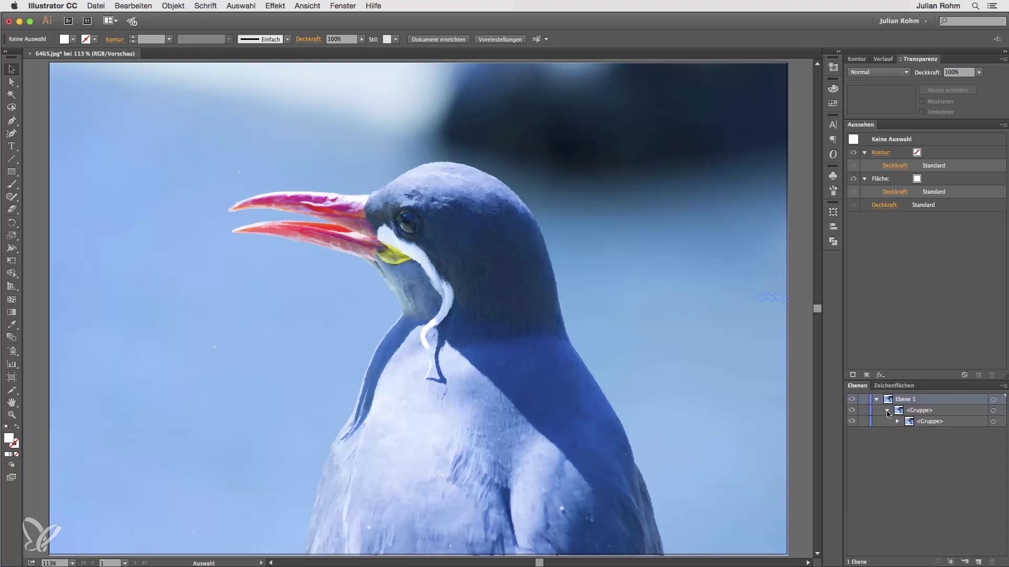
click(886, 411)
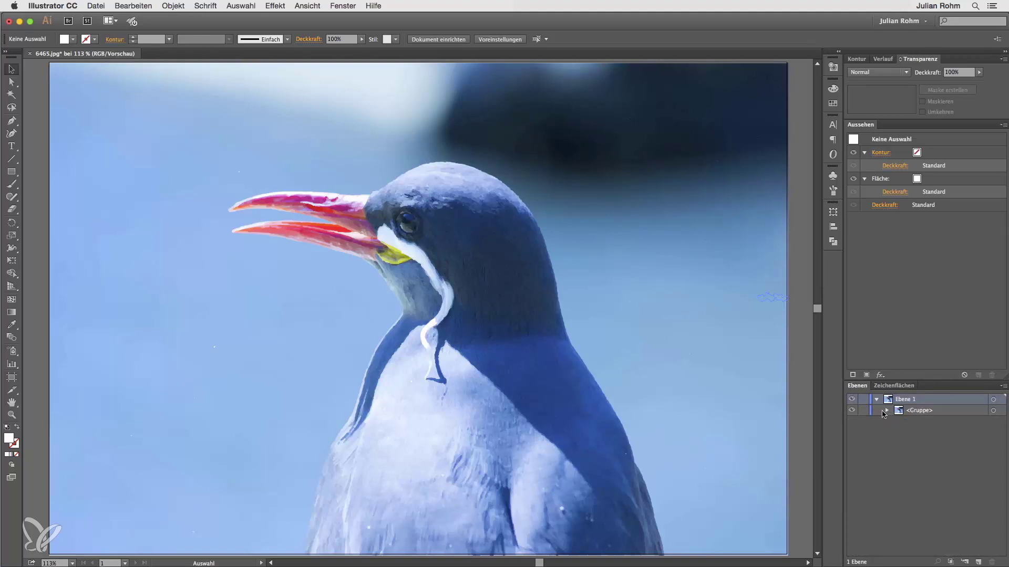
click(73, 39)
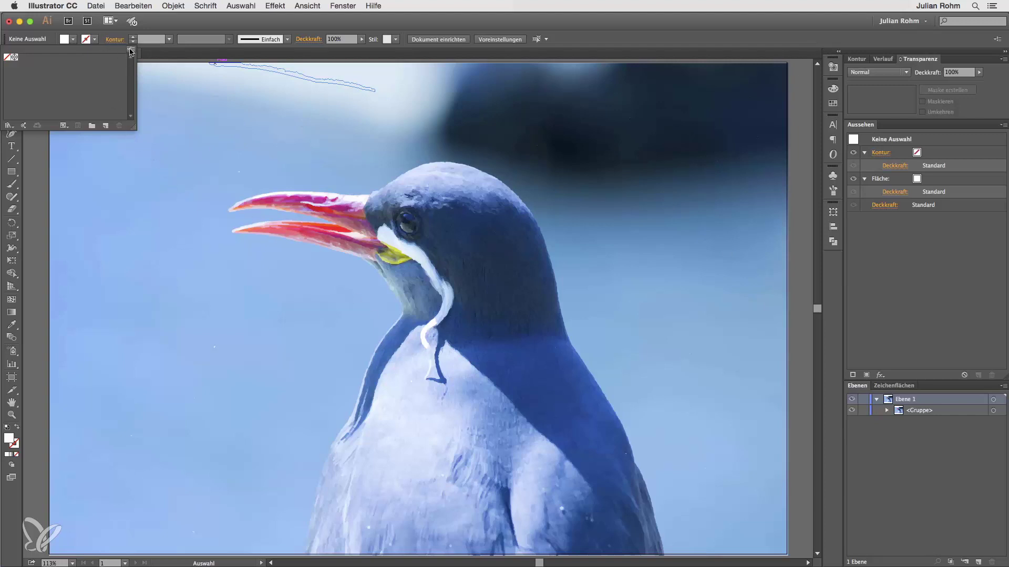
Add all the traced bird's colours to Swatches via 'Verwendete Farben hinzufügen' and enlarge the panel.
click(131, 50)
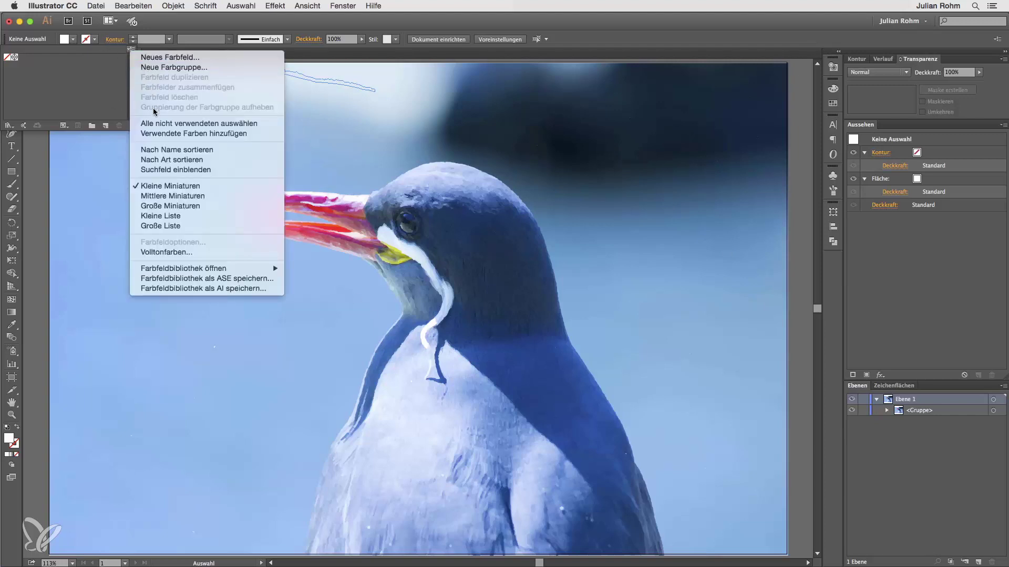
click(155, 135)
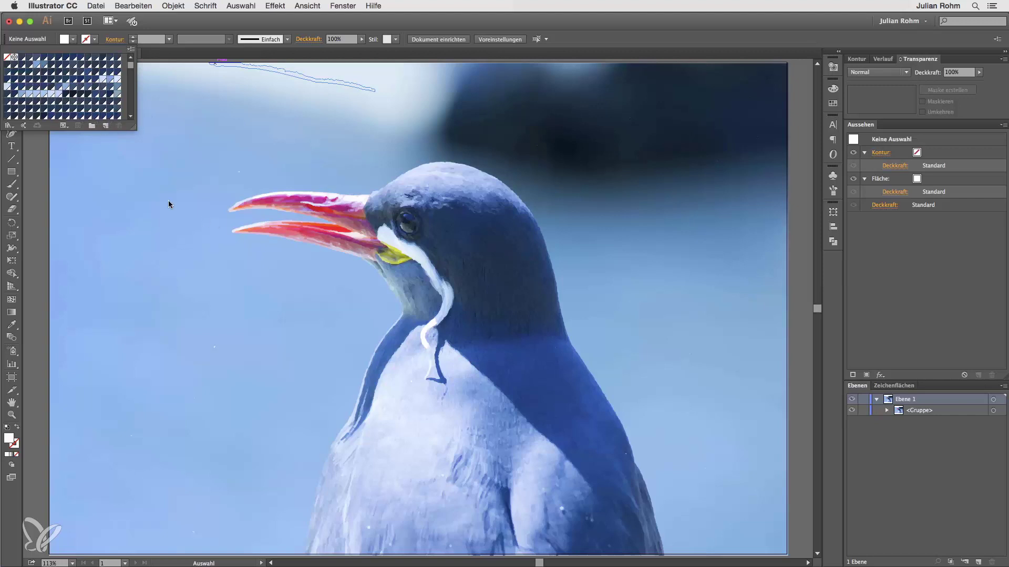
drag(133, 126, 302, 305)
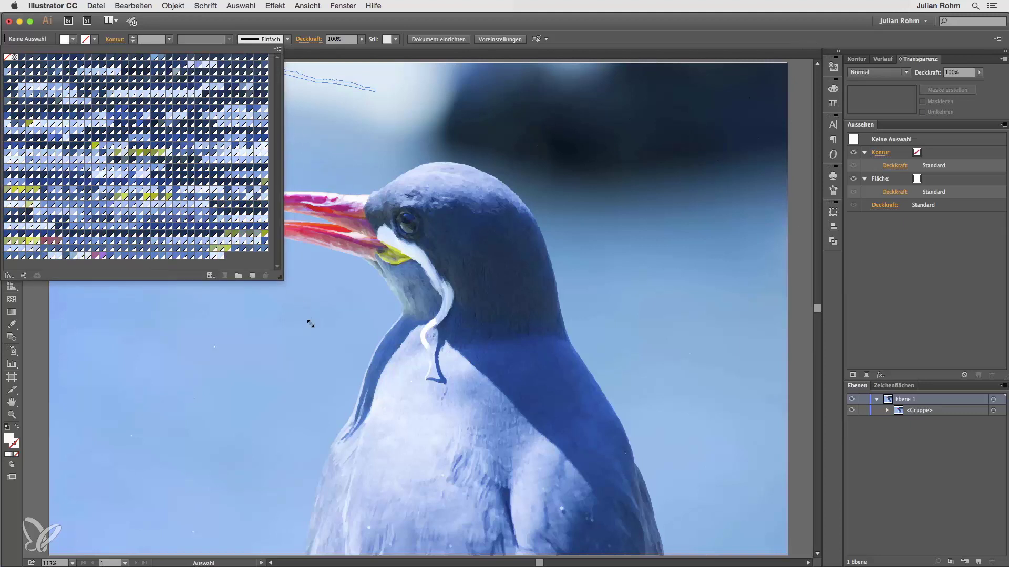
drag(303, 304, 315, 332)
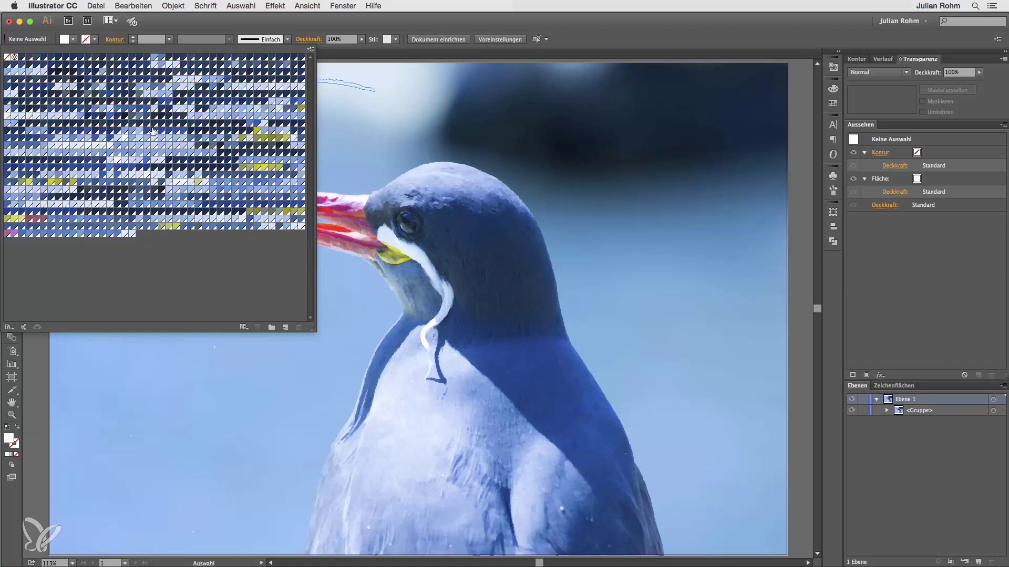
click(311, 49)
mouse_move(364, 268)
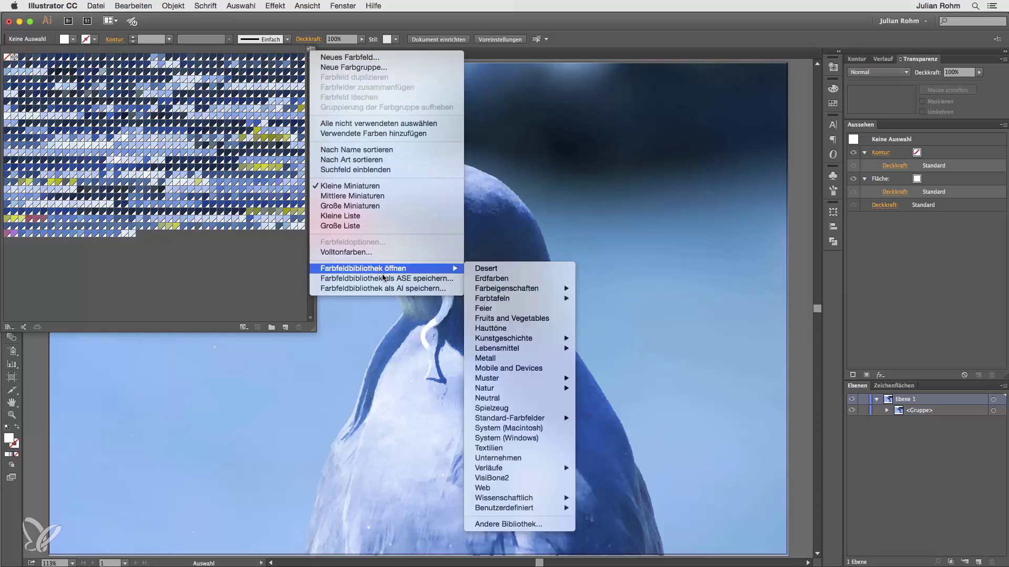
click(237, 270)
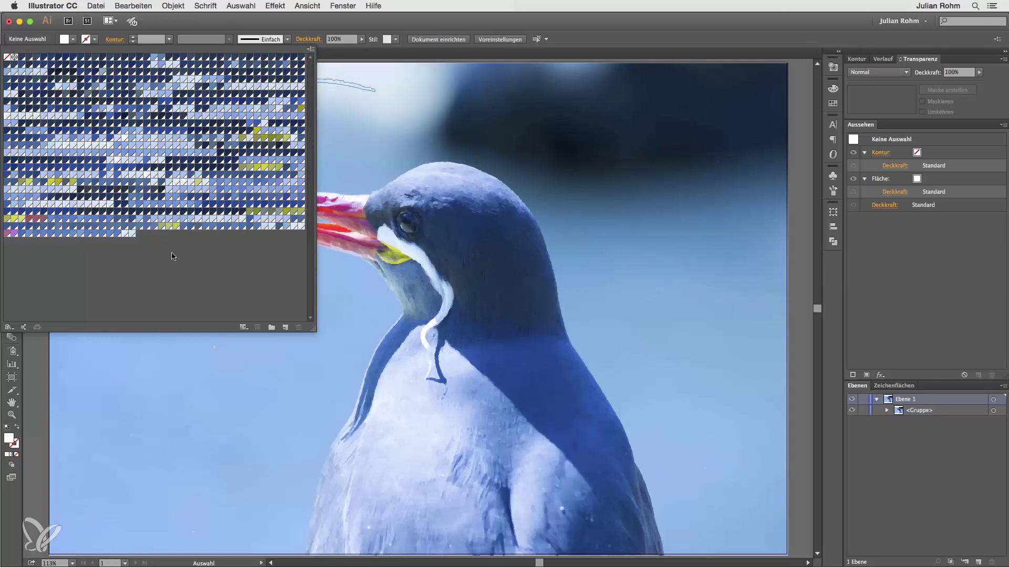